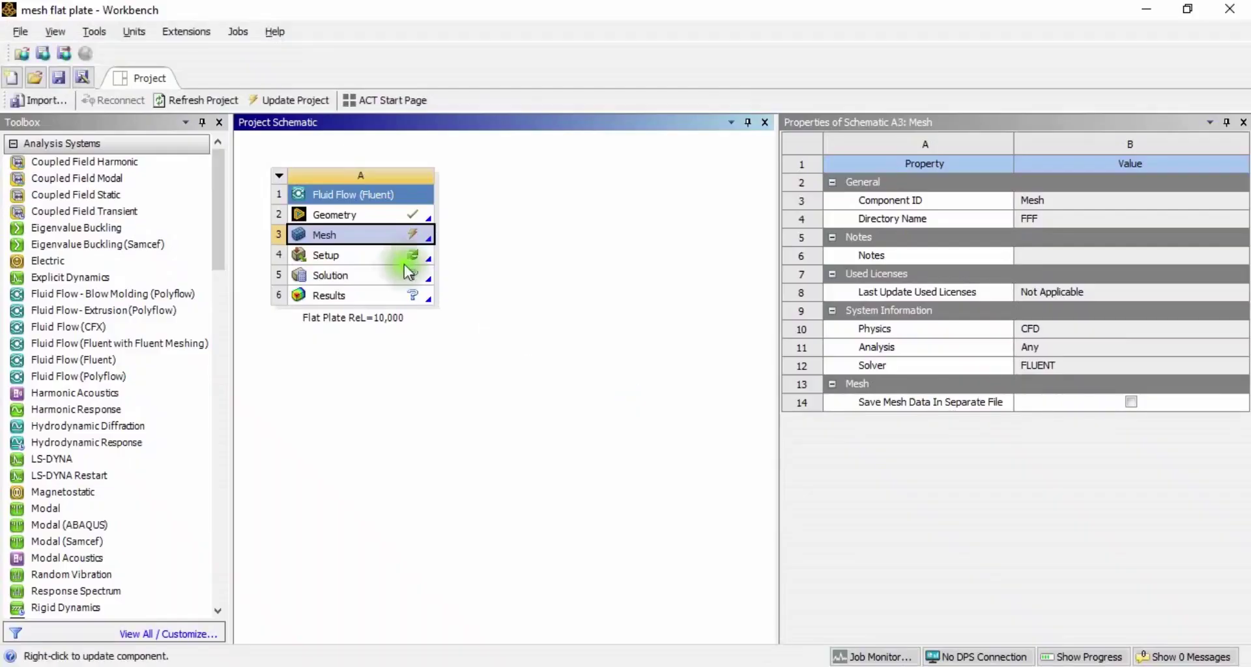
Update the Mesh component of the Fluid Flow (Fluent) system and close the Meshing application
{"action": "right_click", "coordinate": [378, 234]}
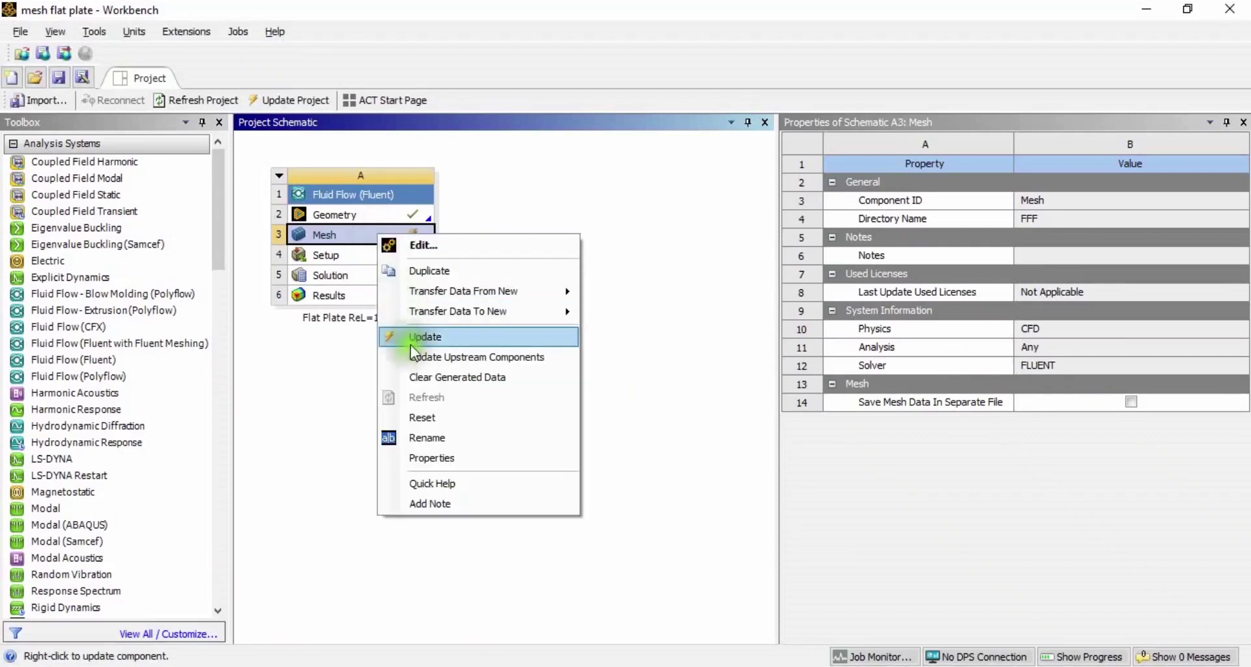
{"action": "left_click", "coordinate": [410, 344]}
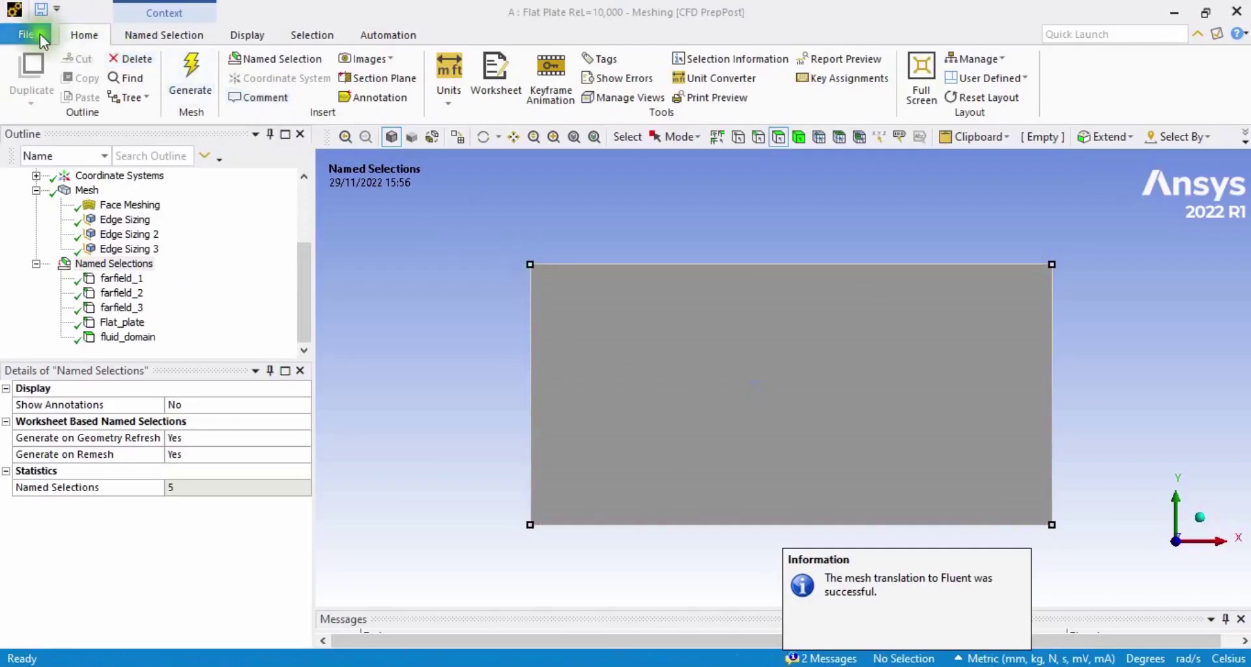
{"action": "left_click", "coordinate": [38, 36]}
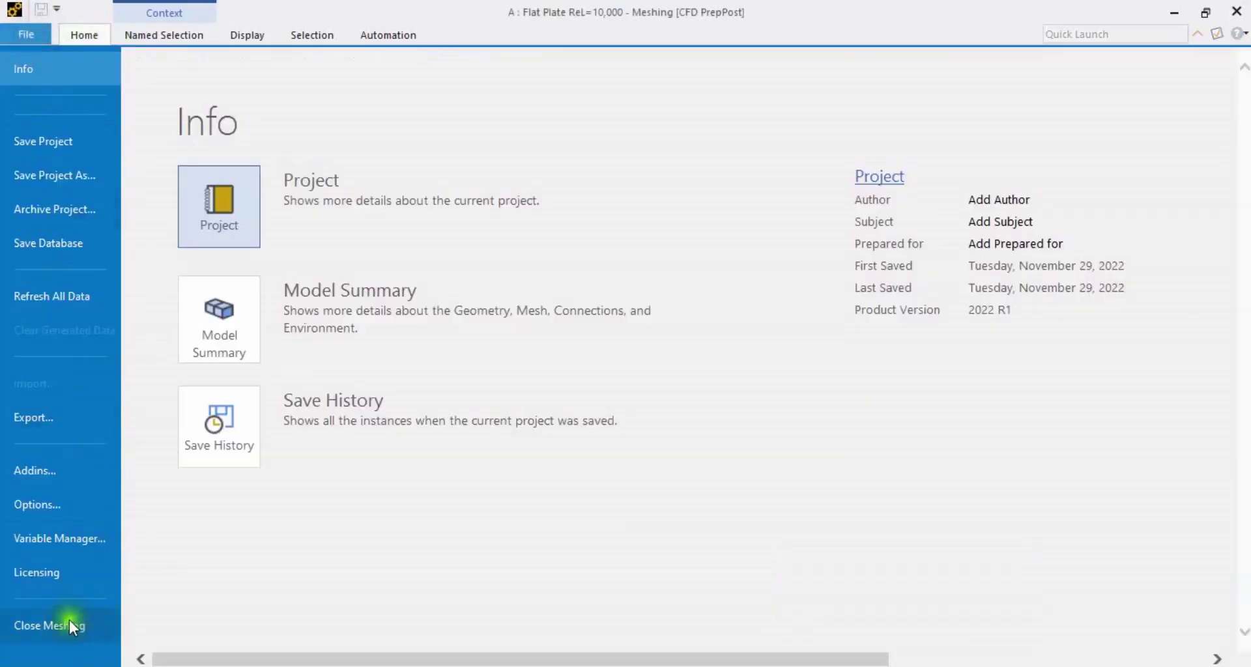
{"action": "left_click", "coordinate": [70, 622]}
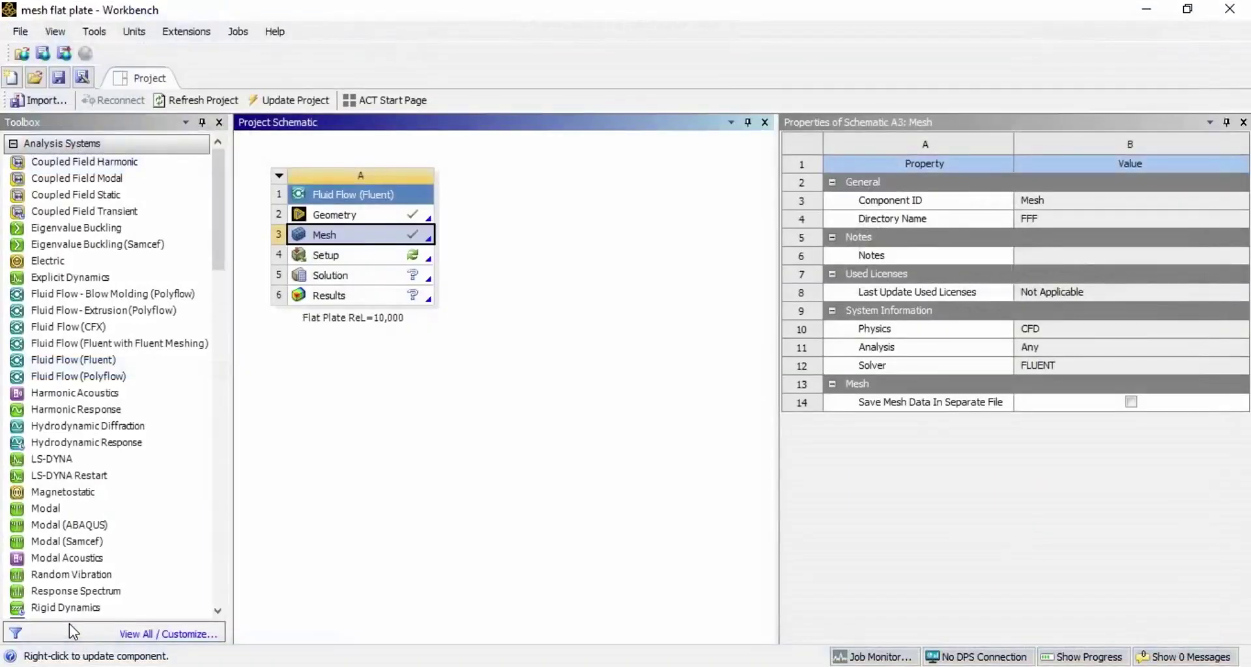
{"action": "left_click", "coordinate": [370, 338]}
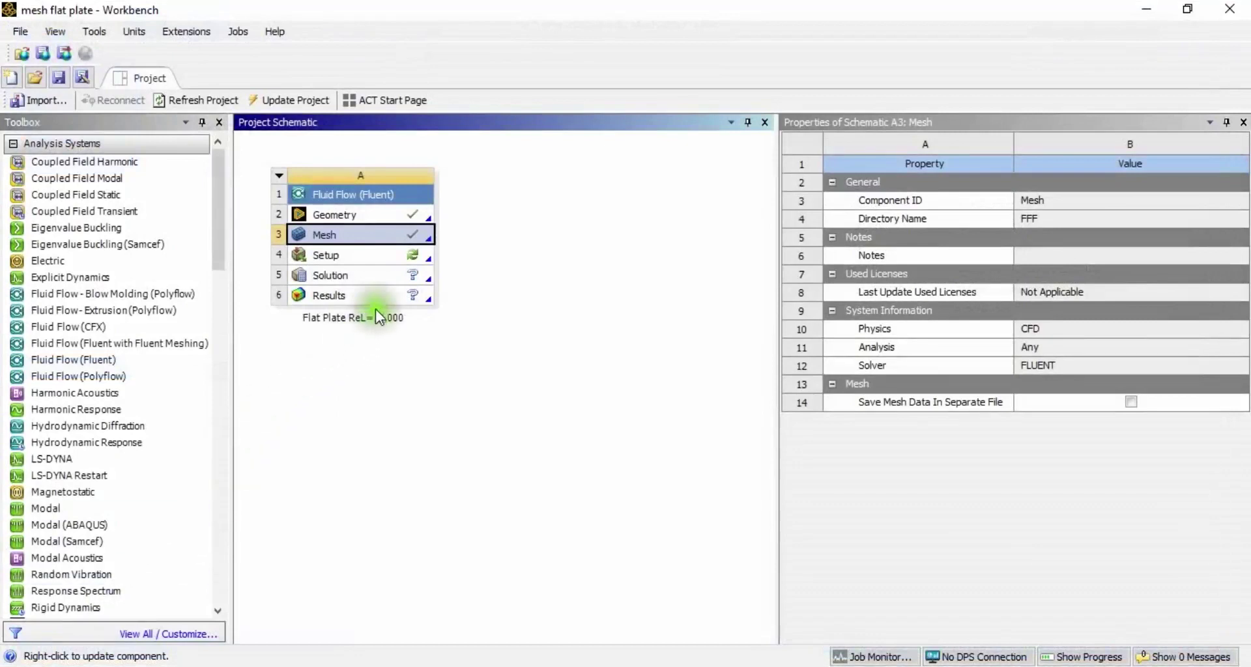
Open the Setup component for editing and start Fluent with Double Precision enabled
{"action": "left_click", "coordinate": [383, 259]}
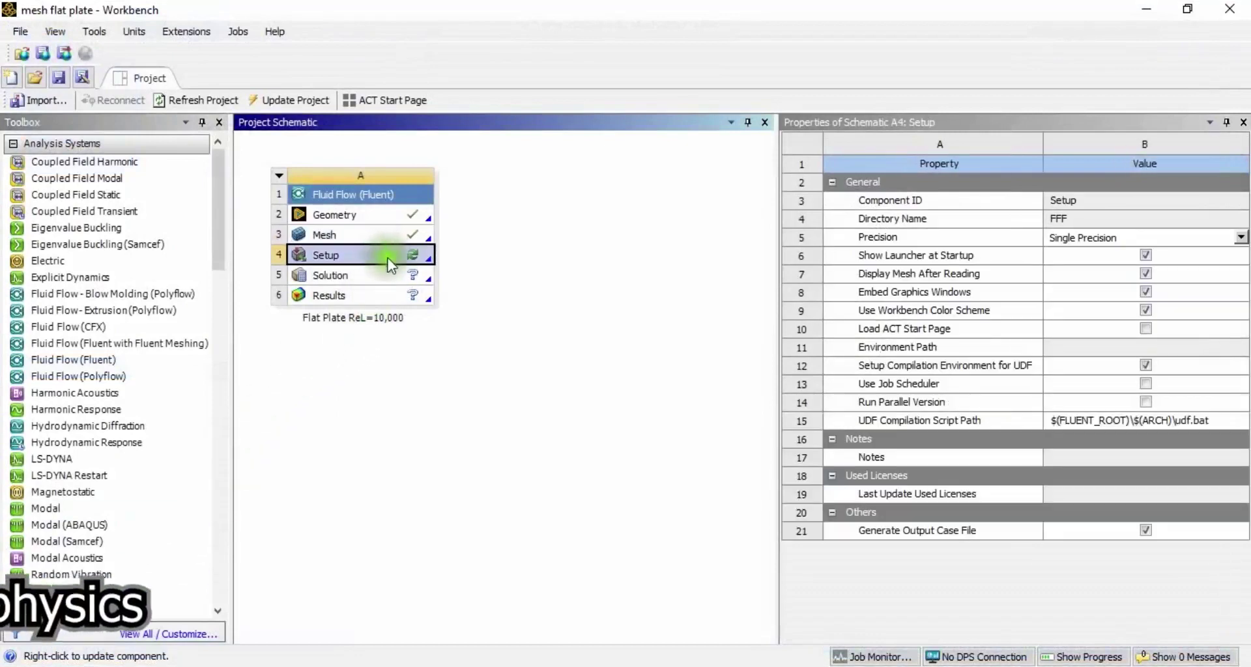
{"action": "right_click", "coordinate": [388, 260]}
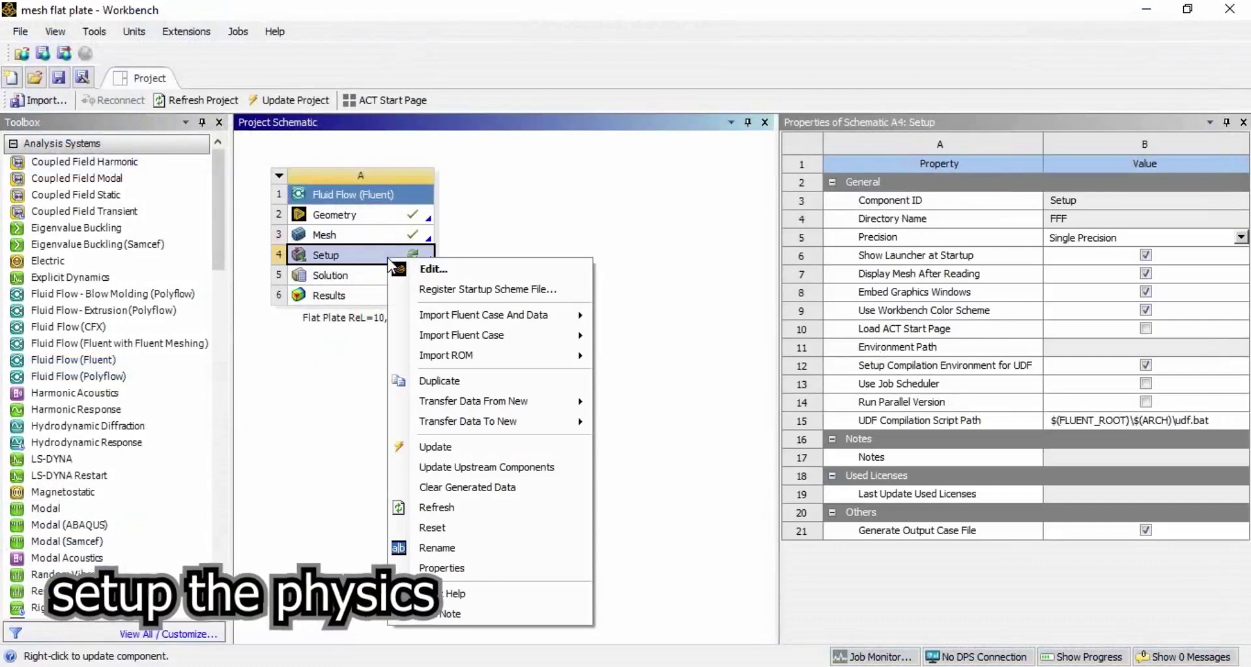
{"action": "left_click", "coordinate": [432, 269]}
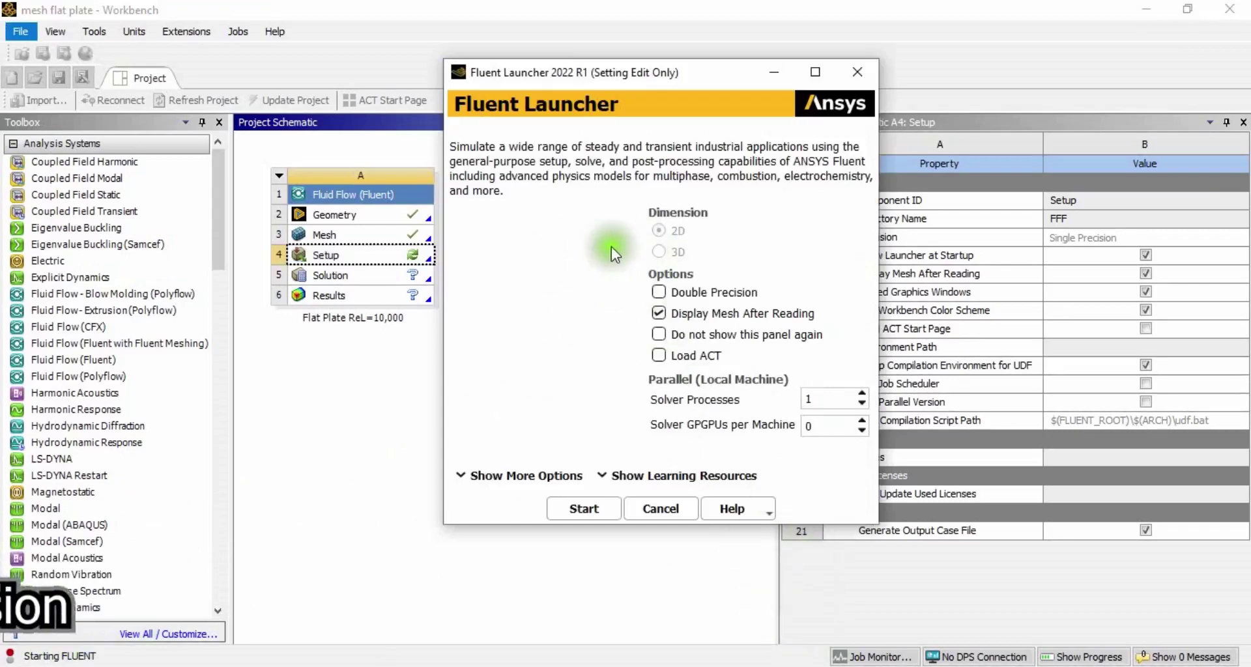
{"action": "left_click", "coordinate": [662, 291]}
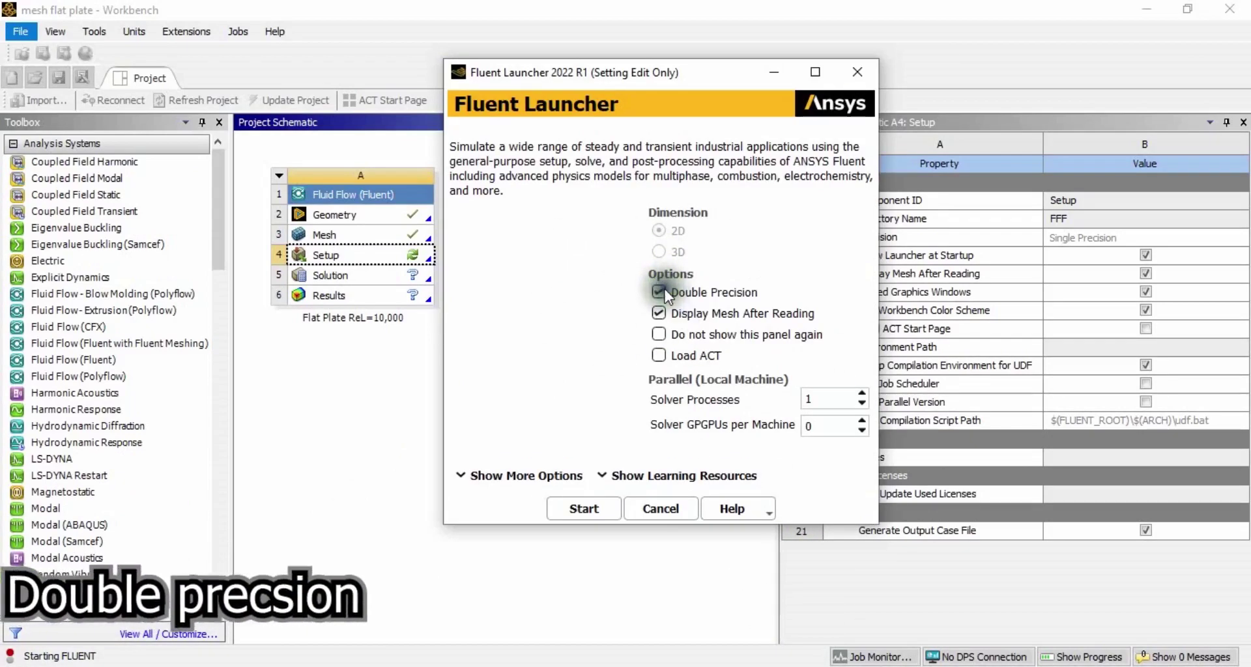
{"action": "left_click", "coordinate": [605, 500]}
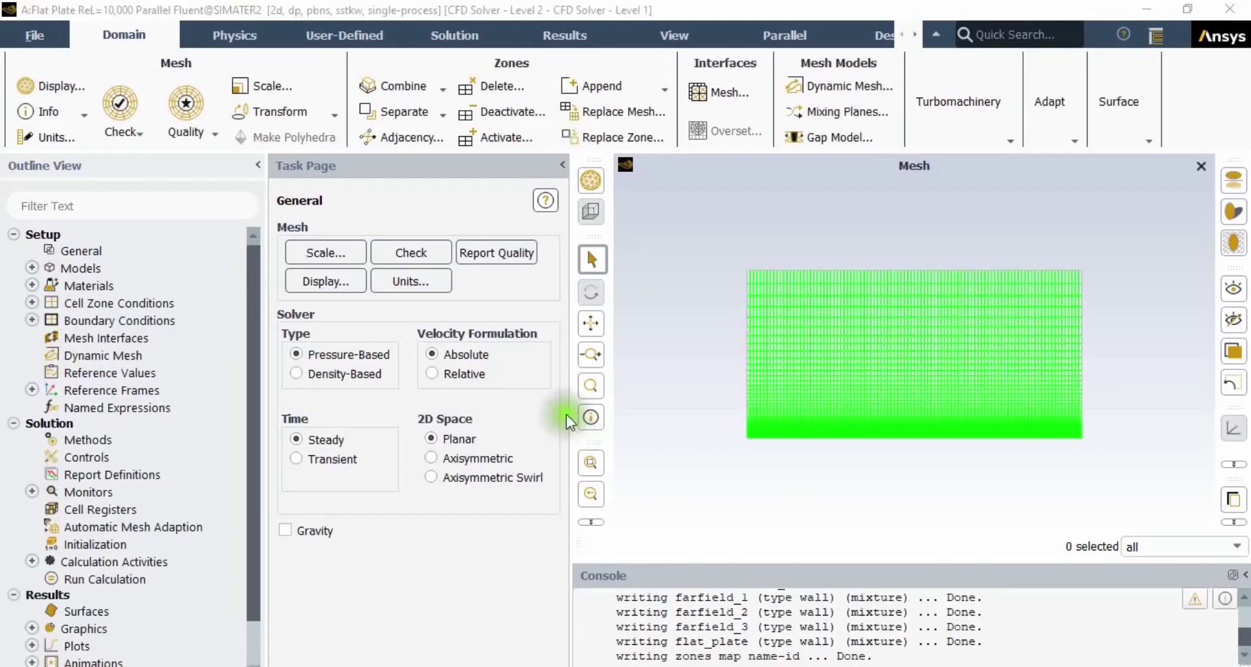
Resize the workspace areas to give the mesh display and the console more room
{"action": "left_click_drag", "start_coordinate": [569, 414], "coordinate": [553, 417]}
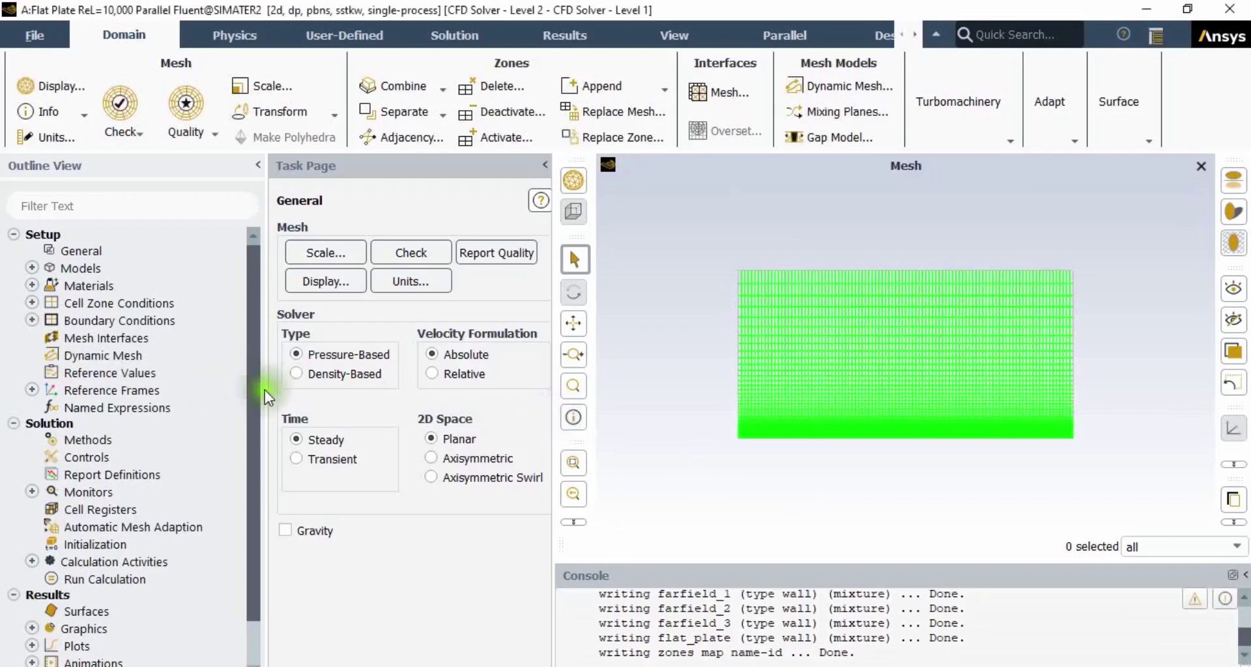
{"action": "left_click_drag", "start_coordinate": [265, 389], "coordinate": [207, 397]}
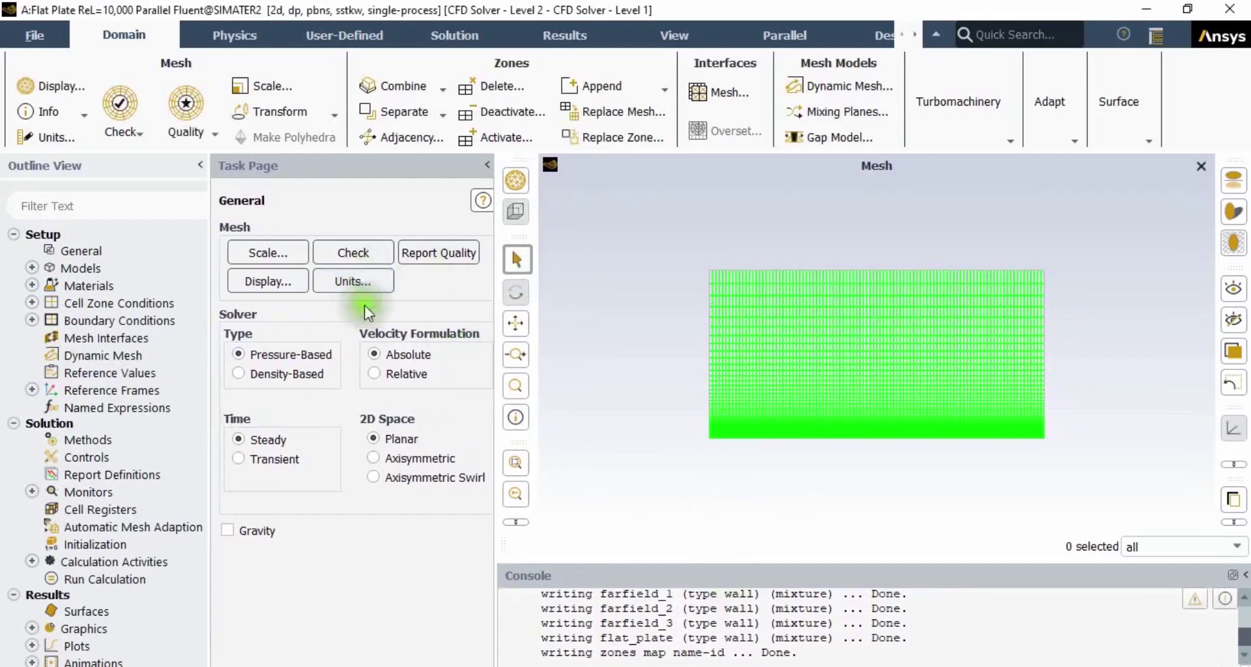
{"action": "left_click_drag", "start_coordinate": [1001, 560], "coordinate": [1023, 591]}
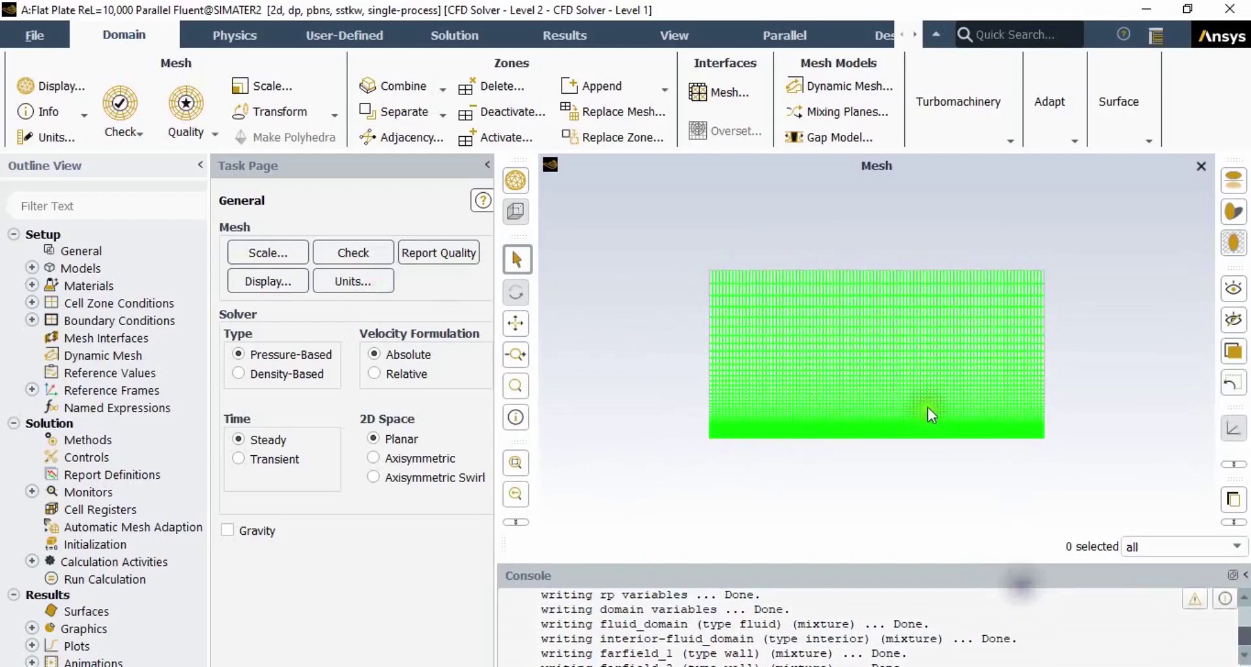
{"action": "scroll", "coordinate": [898, 359], "scroll_direction": "down", "scroll_amount": 5}
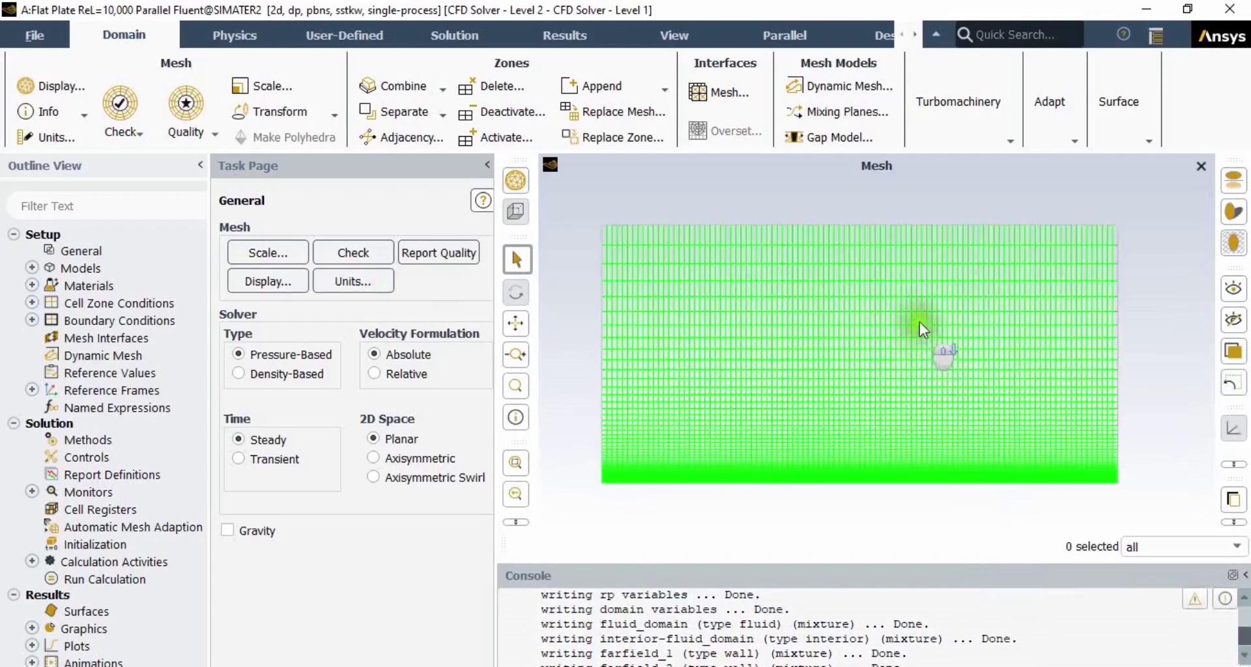
{"action": "scroll", "coordinate": [901, 281], "scroll_direction": "up", "scroll_amount": 1}
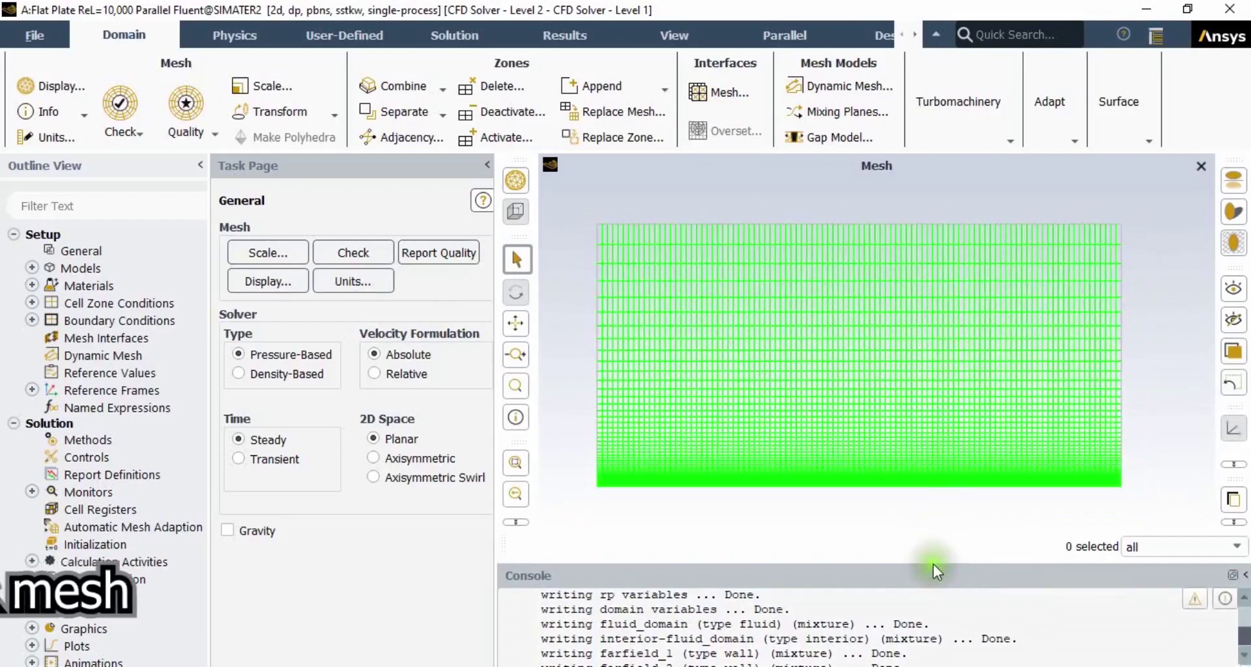
{"action": "left_click_drag", "start_coordinate": [934, 562], "coordinate": [943, 502]}
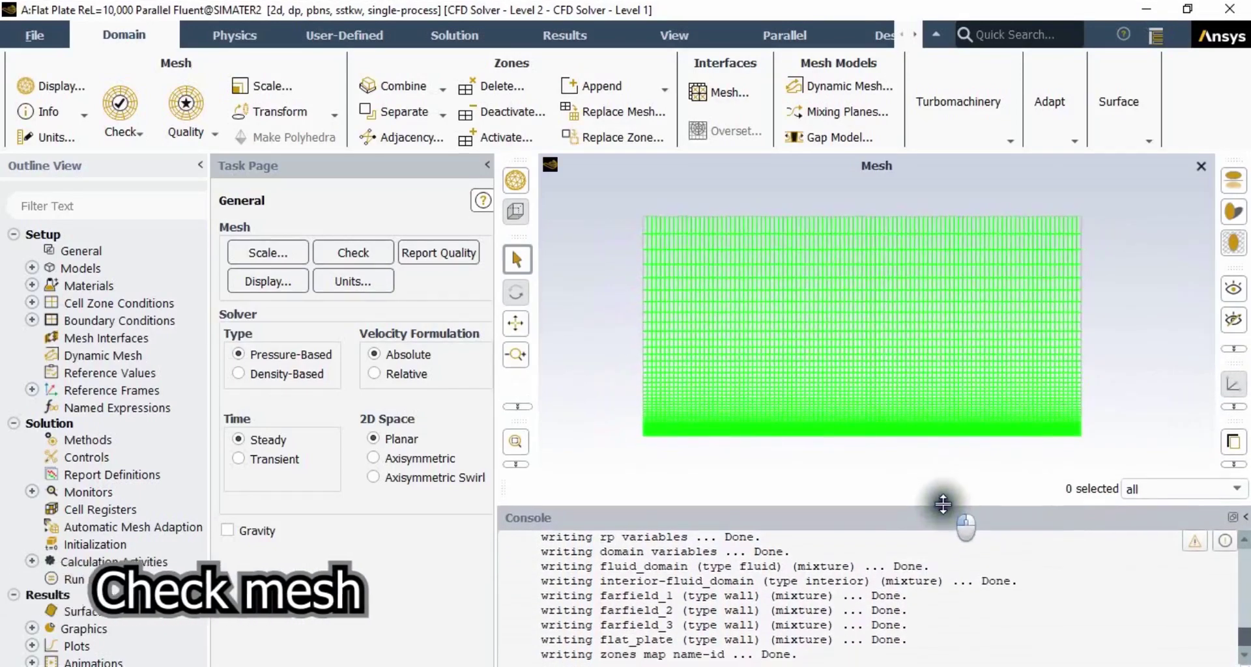
Run the mesh check and examine the reported minimum and maximum cell volumes and face areas
{"action": "left_click", "coordinate": [363, 257]}
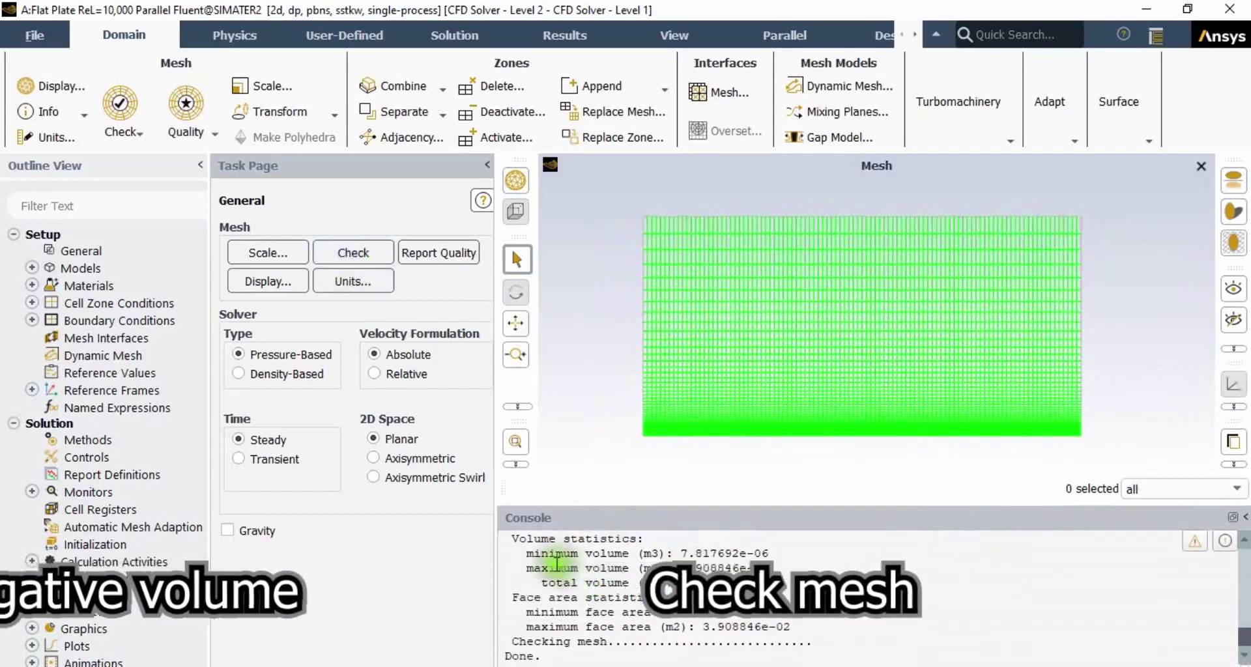
{"action": "left_click_drag", "start_coordinate": [528, 554], "coordinate": [767, 574]}
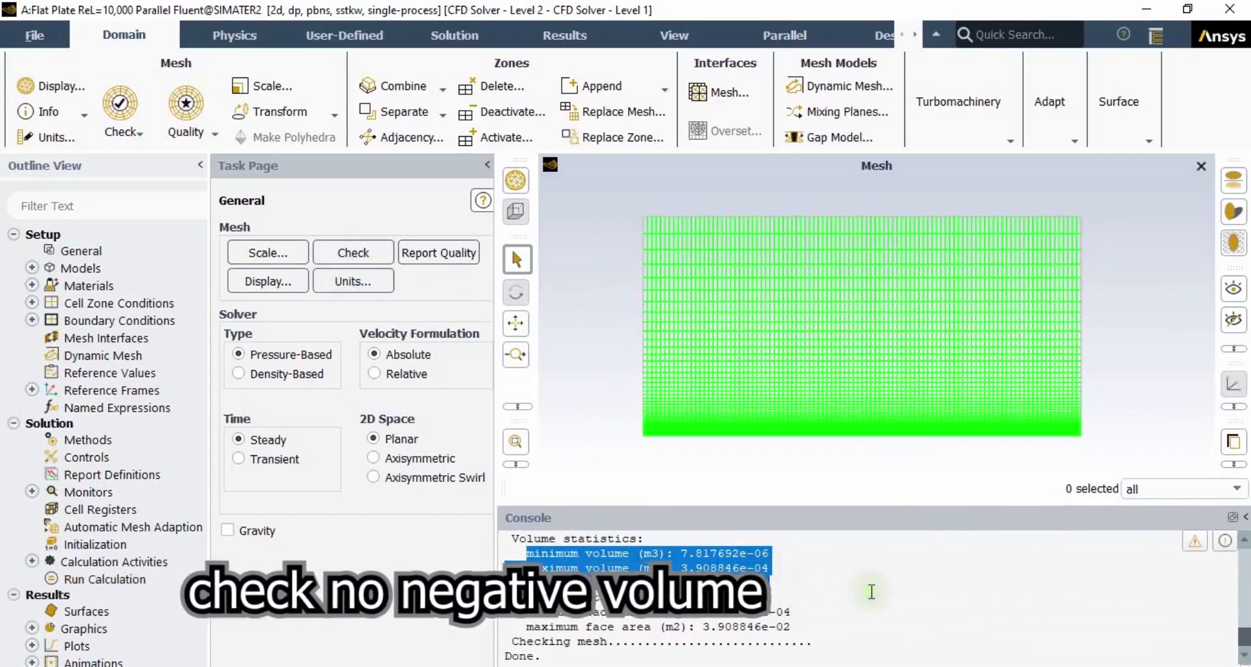
{"action": "left_click_drag", "start_coordinate": [507, 627], "coordinate": [807, 629]}
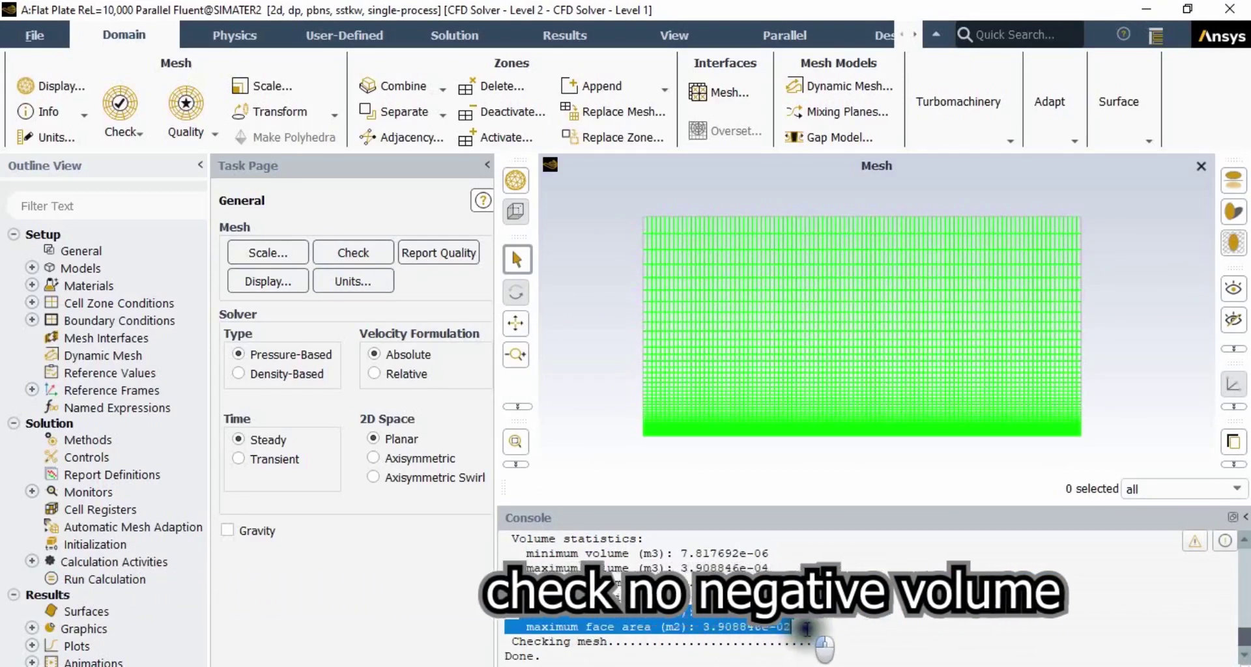
Report the mesh quality and examine the minimum orthogonal quality and maximum aspect ratio
{"action": "left_click", "coordinate": [451, 252]}
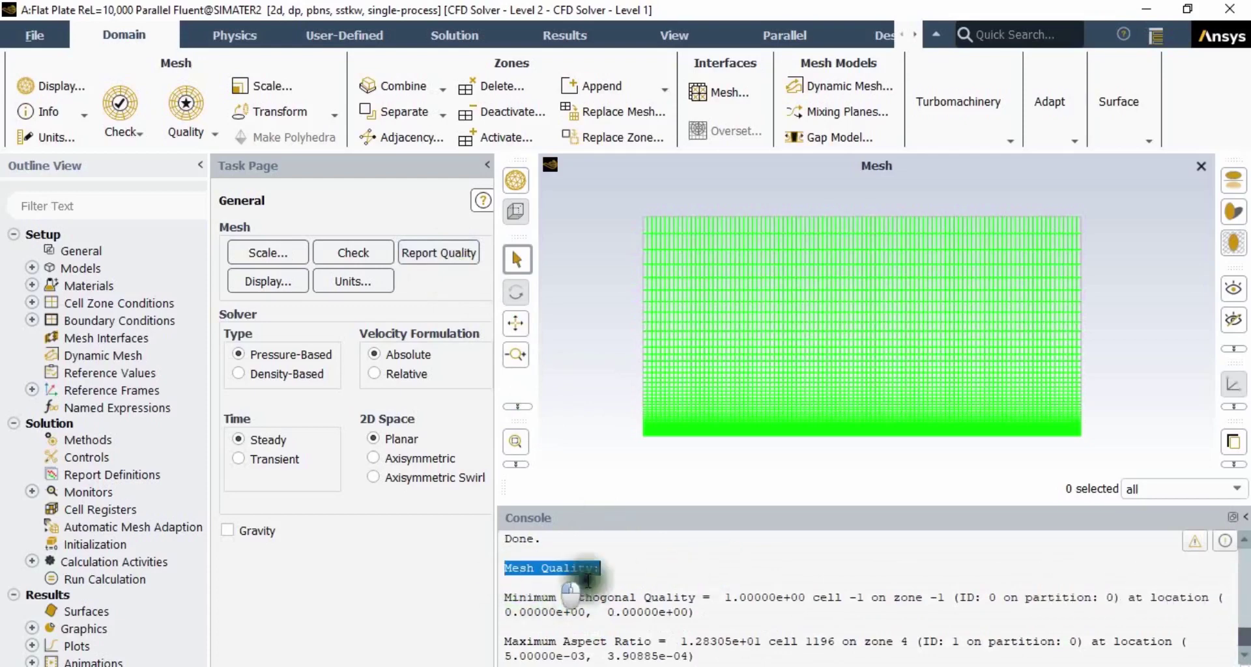
{"action": "left_click_drag", "start_coordinate": [588, 580], "coordinate": [717, 614]}
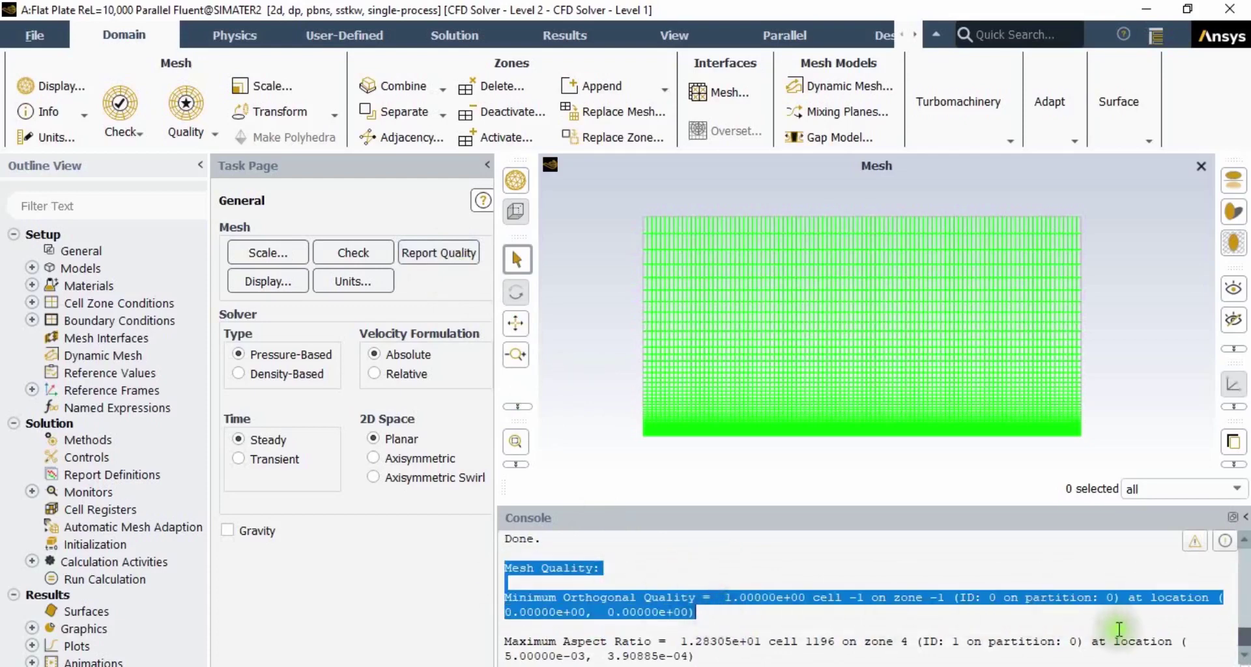
{"action": "scroll", "coordinate": [1119, 629], "scroll_direction": "down", "scroll_amount": 1}
{"action": "left_click_drag", "start_coordinate": [504, 638], "coordinate": [688, 651]}
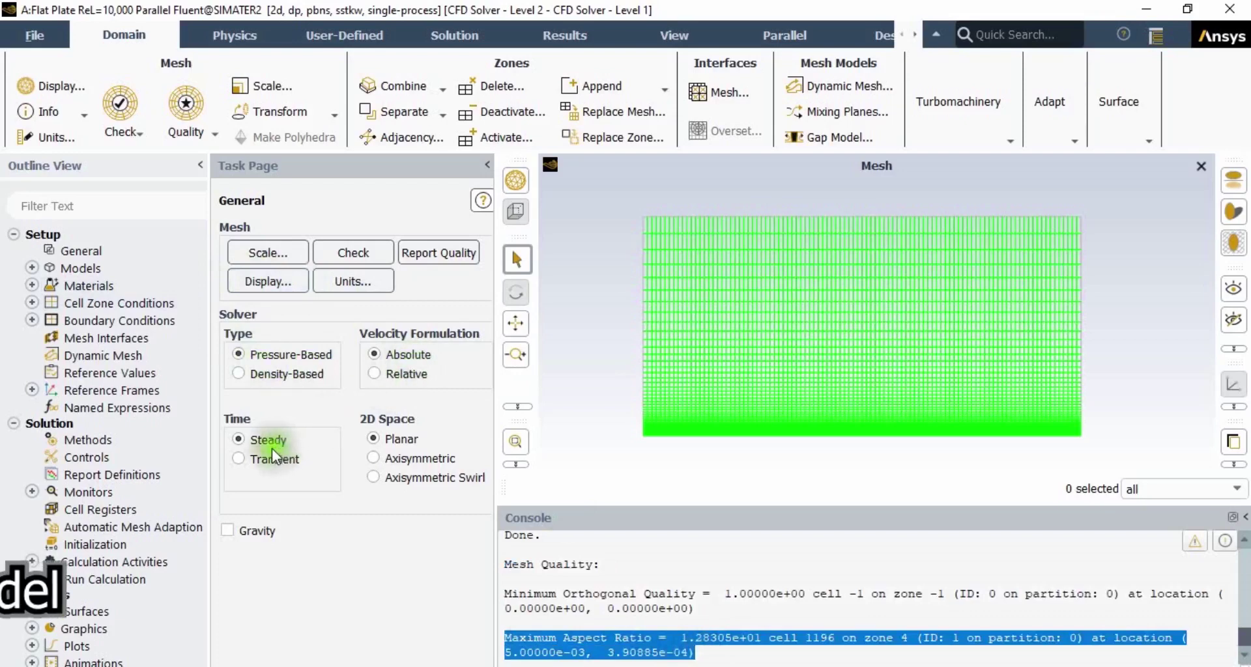
Set the viscous model to Laminar
{"action": "double_click", "coordinate": [77, 270]}
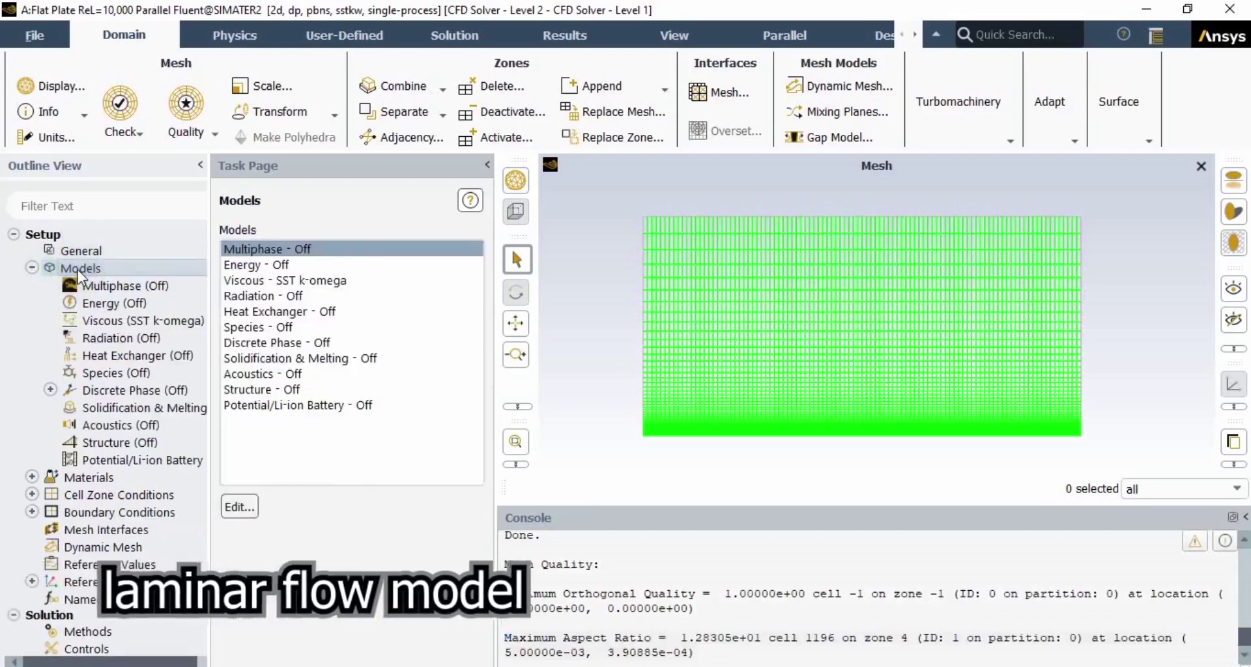
{"action": "left_click", "coordinate": [260, 278]}
{"action": "double_click", "coordinate": [271, 278]}
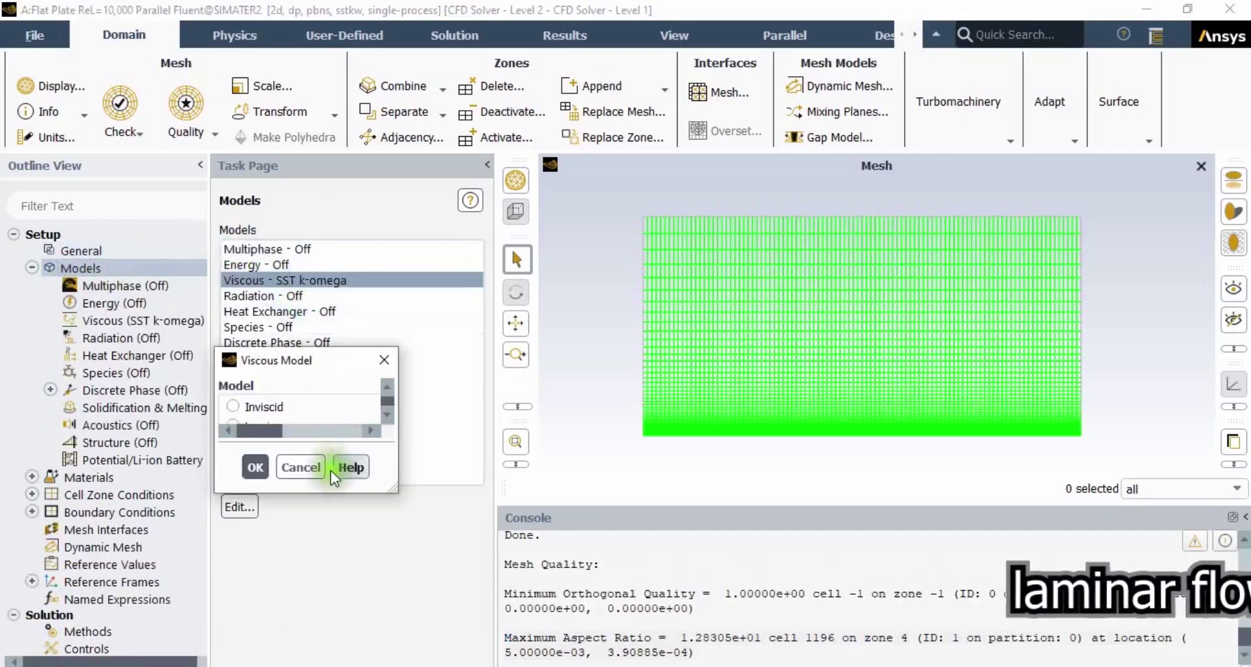
{"action": "left_click", "coordinate": [381, 357]}
{"action": "double_click", "coordinate": [269, 283]}
{"action": "left_click", "coordinate": [388, 201]}
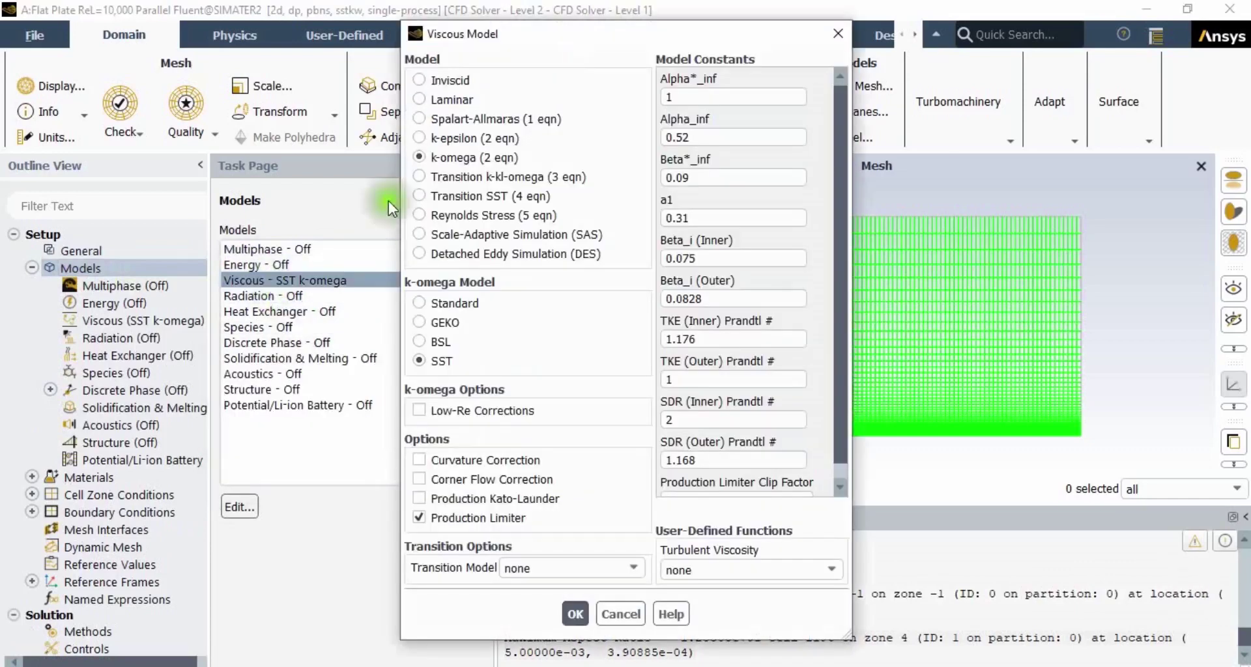
{"action": "left_click", "coordinate": [424, 101]}
{"action": "left_click", "coordinate": [461, 298]}
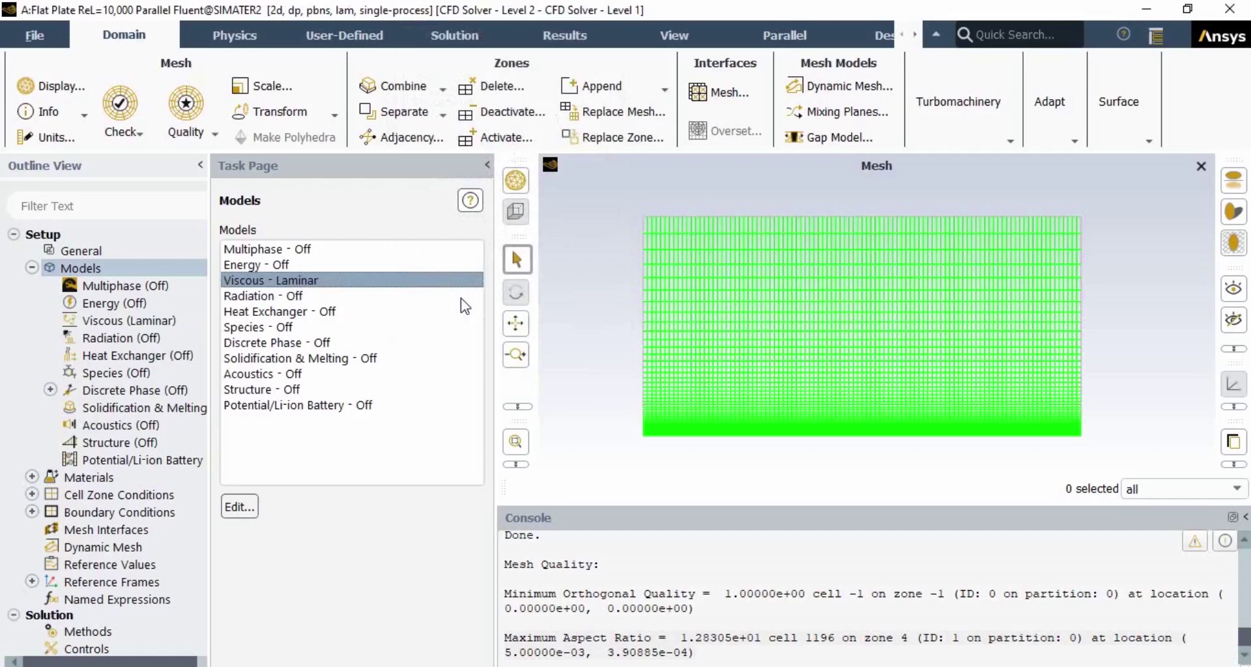
Collapse the models list and open the fluid material air for editing
{"action": "left_click", "coordinate": [127, 285]}
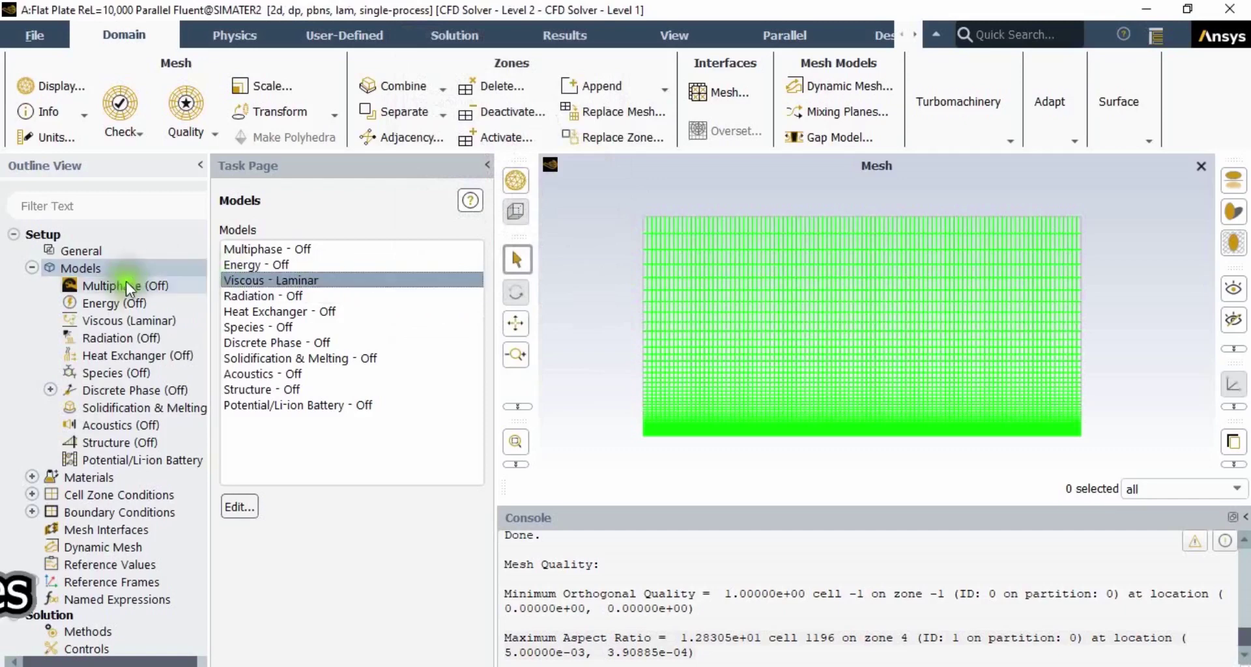
{"action": "left_click", "coordinate": [32, 268]}
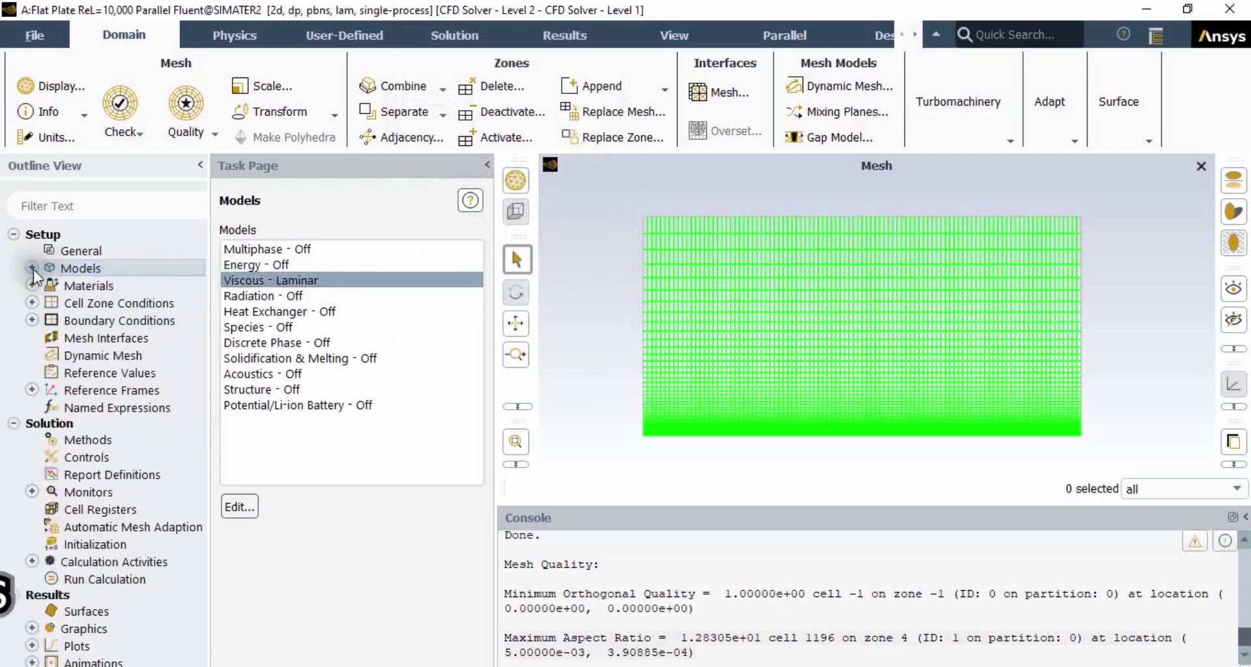
{"action": "double_click", "coordinate": [65, 286]}
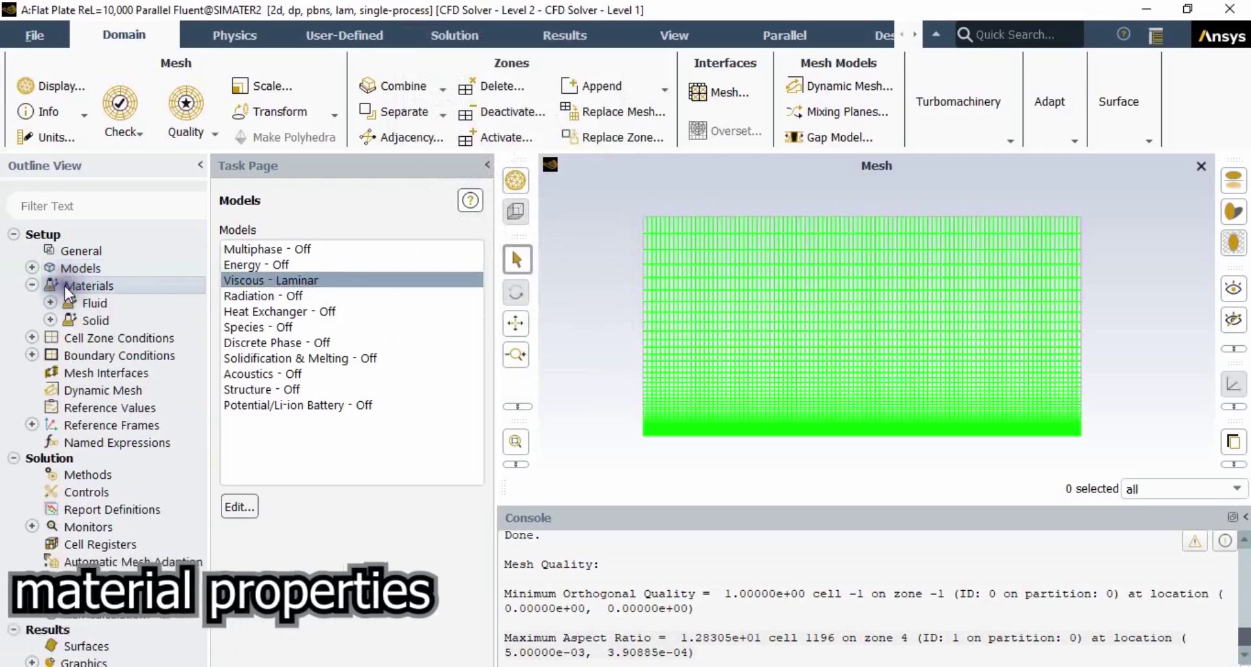
{"action": "left_click", "coordinate": [222, 253]}
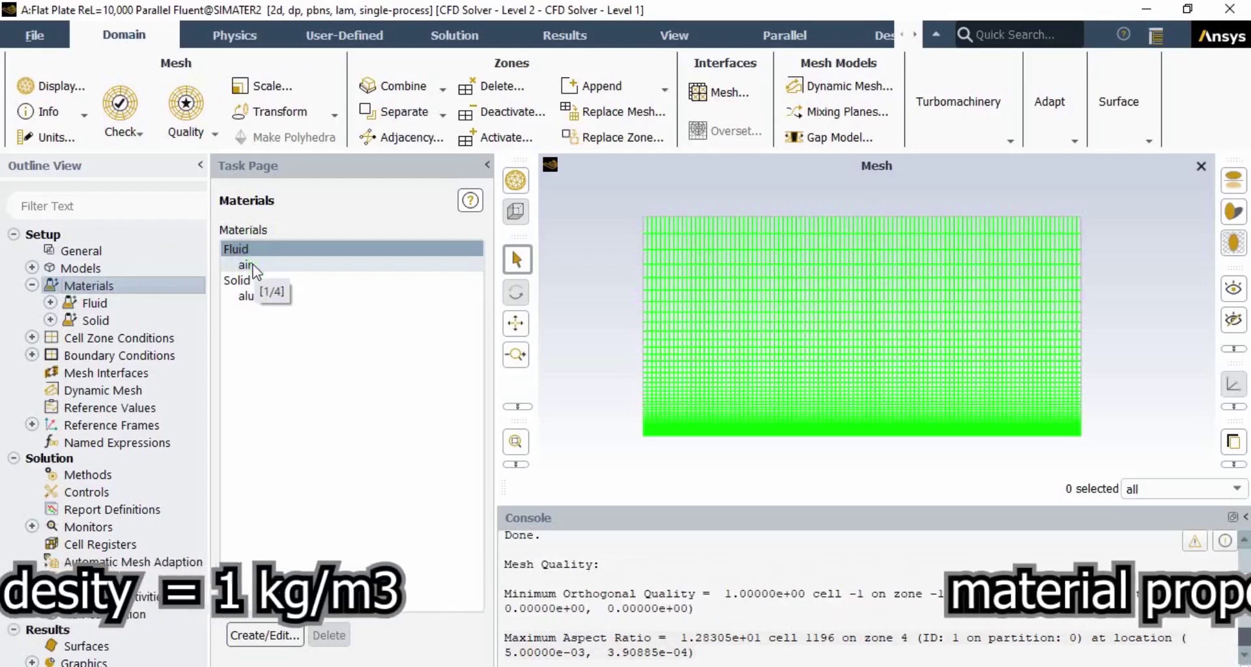
{"action": "left_click", "coordinate": [252, 263]}
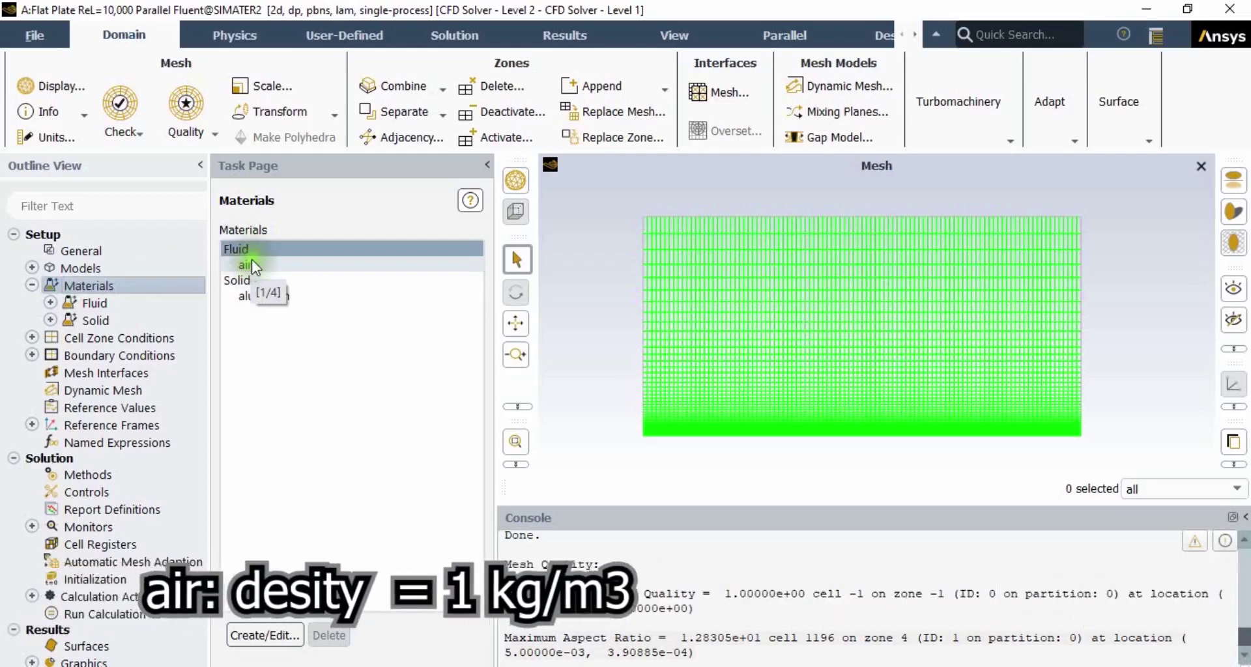
{"action": "left_click", "coordinate": [271, 643]}
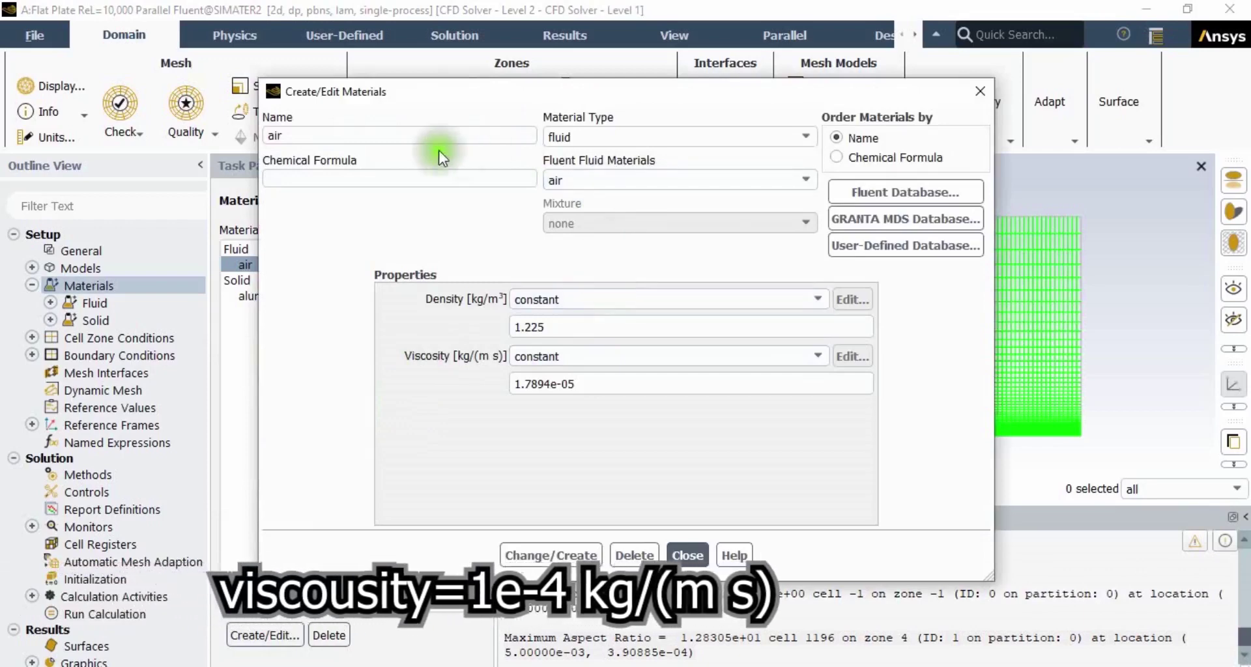
Keep air as a fluid material with constant density and set its density to 1 kg/m³
{"action": "left_click", "coordinate": [667, 138]}
{"action": "left_click", "coordinate": [667, 138]}
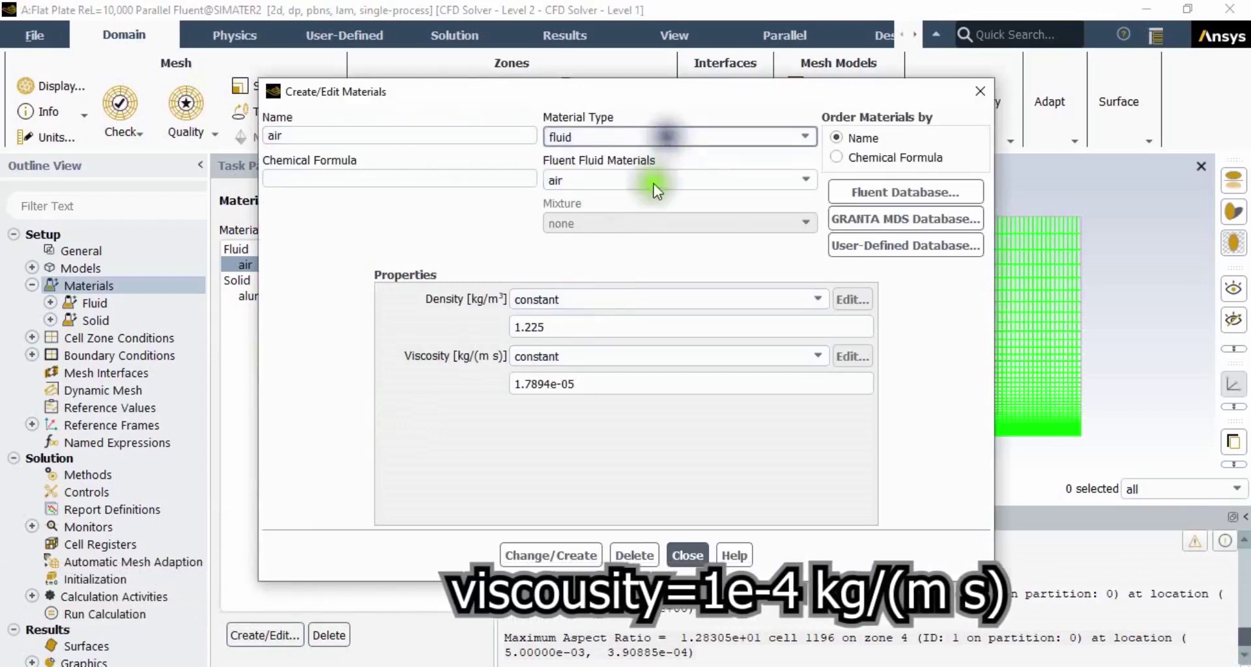
{"action": "left_click", "coordinate": [657, 183]}
{"action": "left_click", "coordinate": [657, 182]}
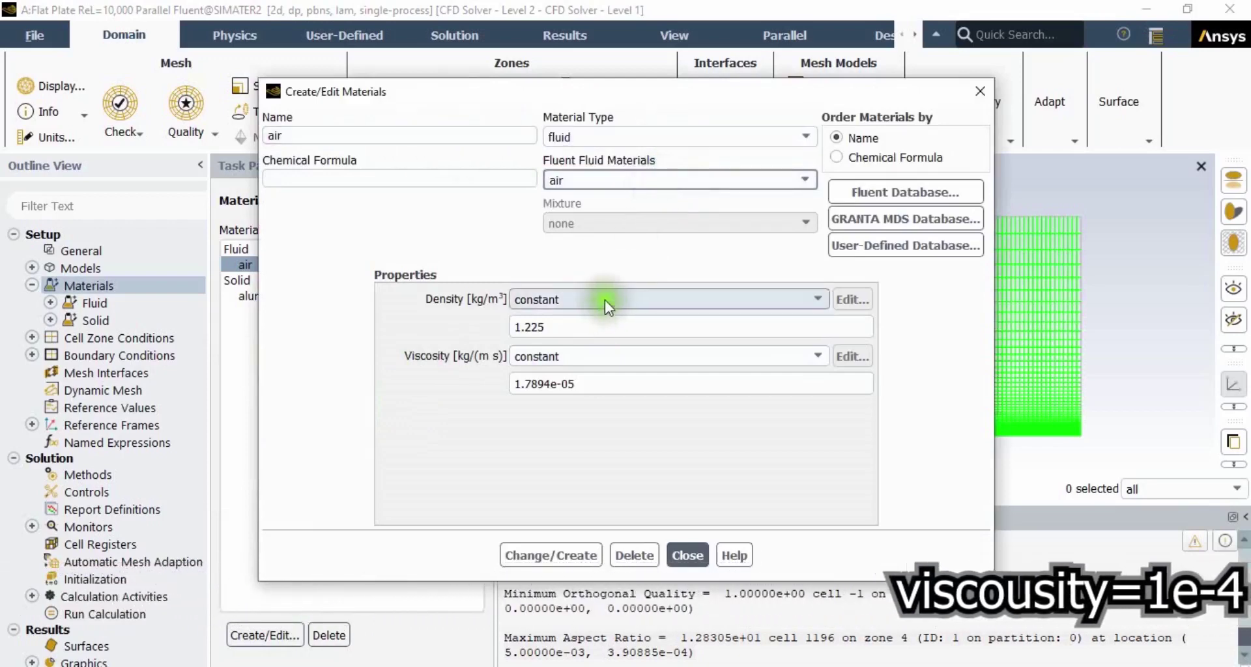
{"action": "left_click", "coordinate": [580, 333]}
{"action": "left_click_drag", "start_coordinate": [579, 331], "coordinate": [385, 331]}
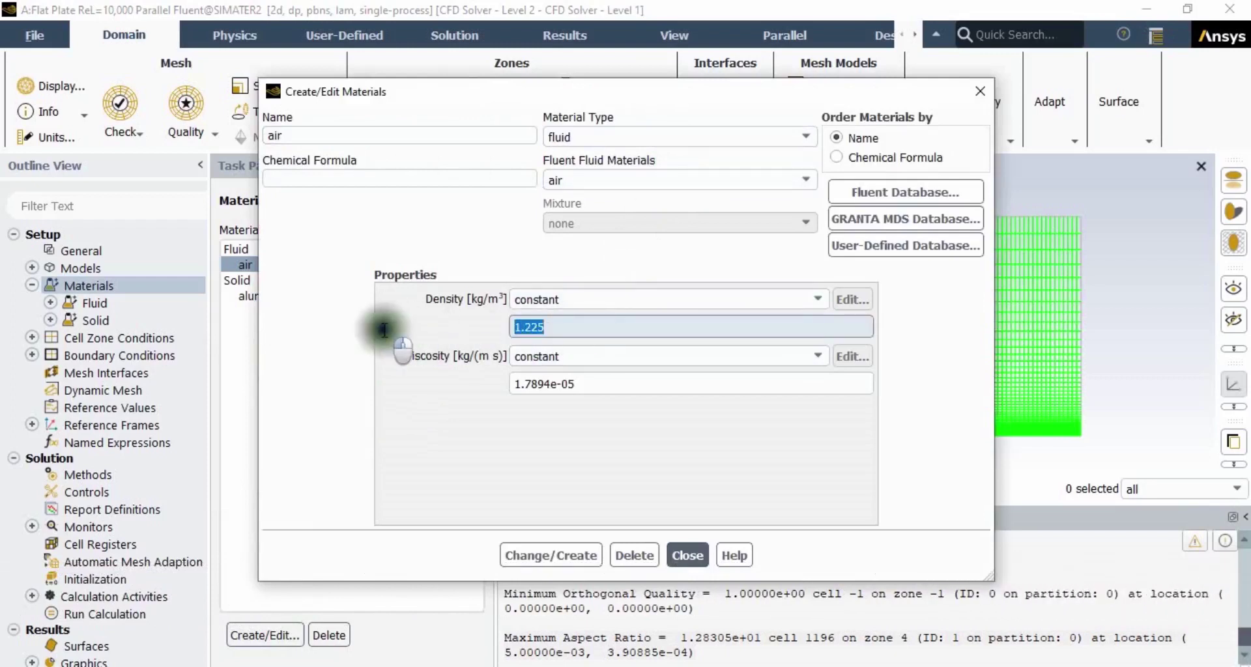
{"action": "left_click", "coordinate": [381, 332]}
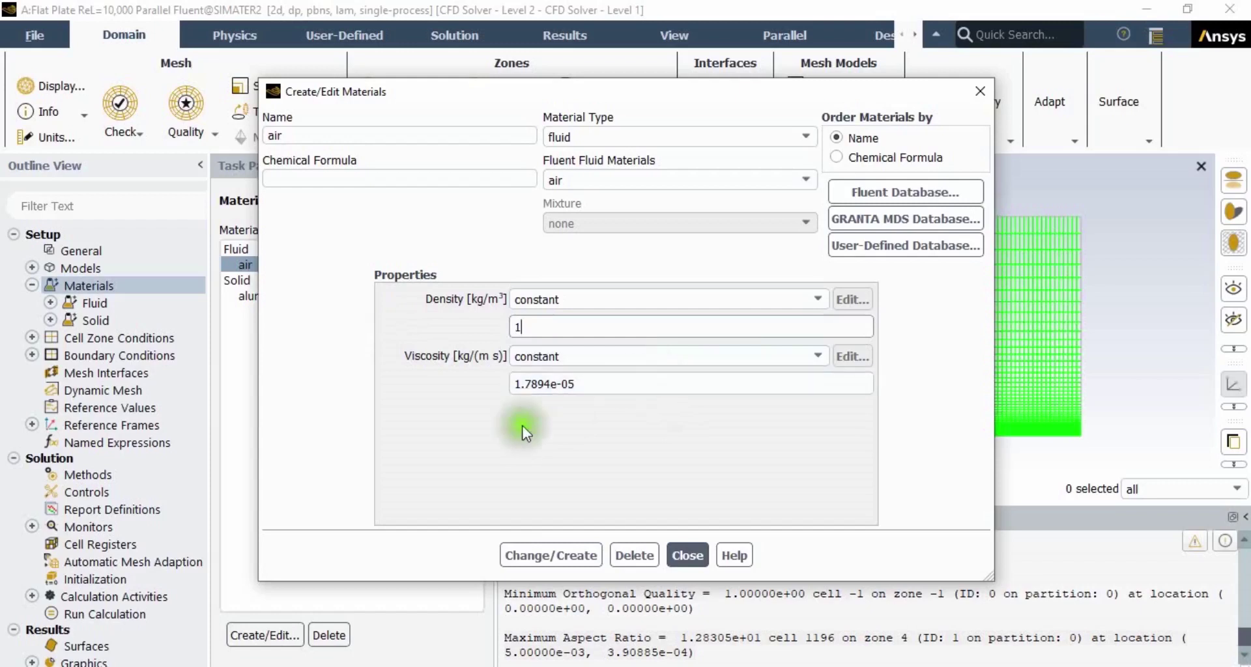
Set the constant viscosity of air to 1e-04 kg/(m s), then apply the material changes and close the material editor
{"action": "left_click_drag", "start_coordinate": [562, 385], "coordinate": [539, 385]}
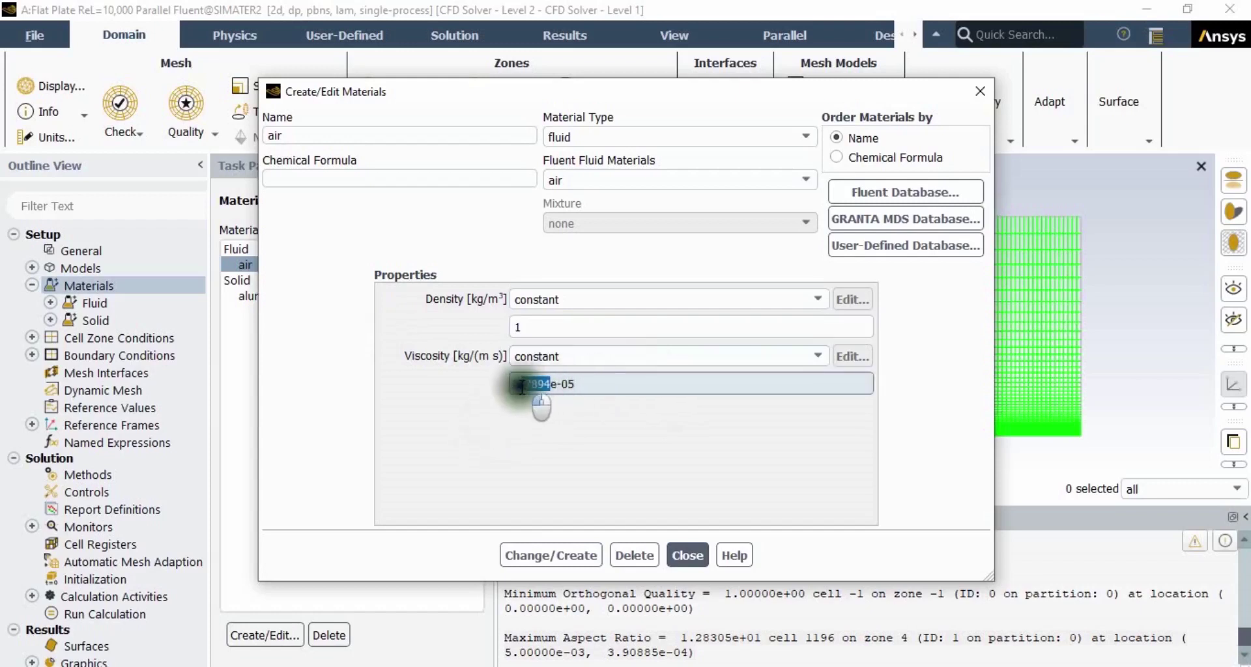
{"action": "key", "text": "BackSpace"}
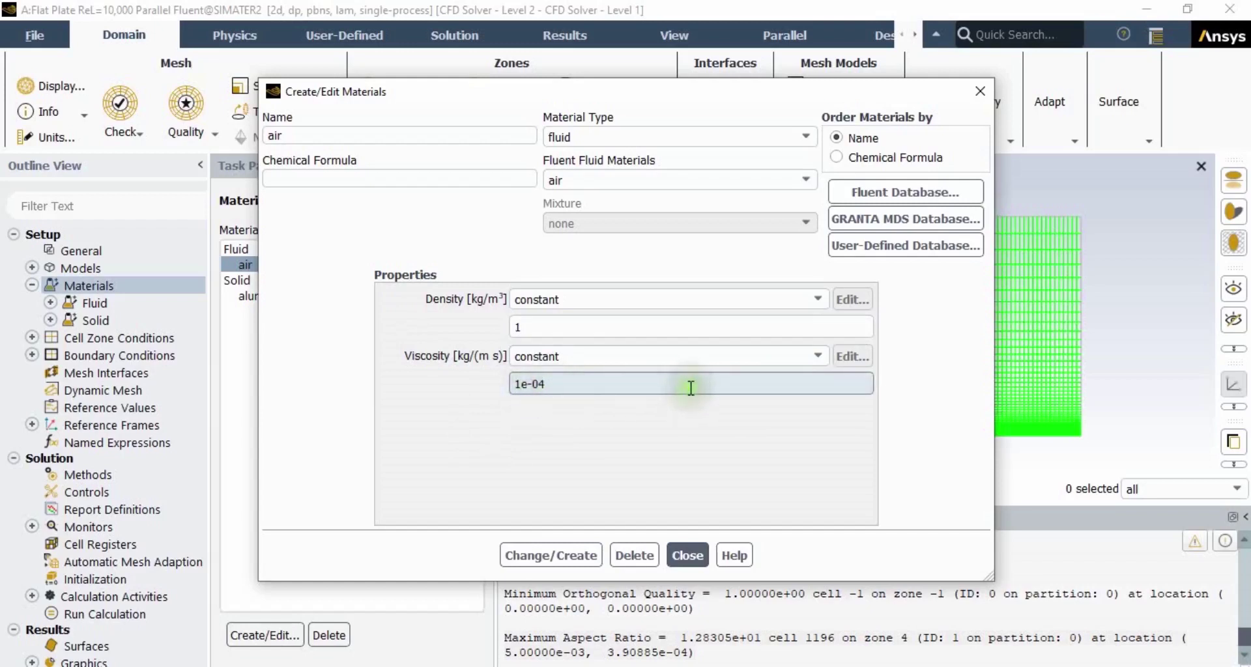
{"action": "left_click", "coordinate": [620, 305]}
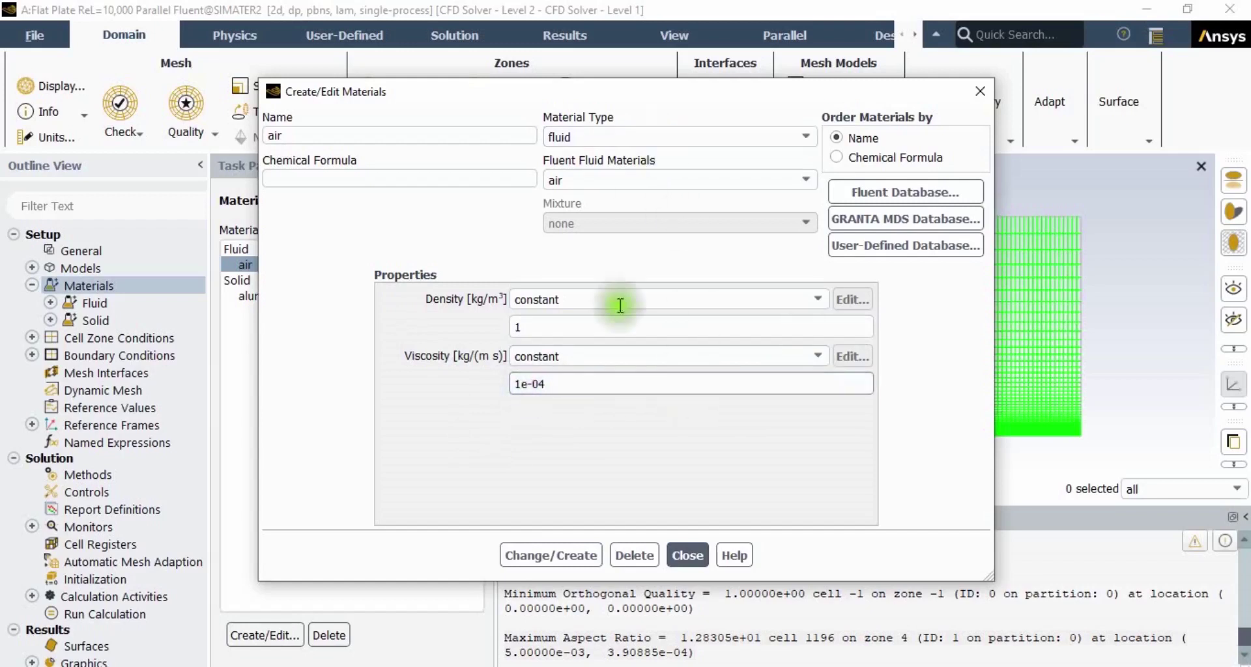
{"action": "left_click", "coordinate": [561, 552]}
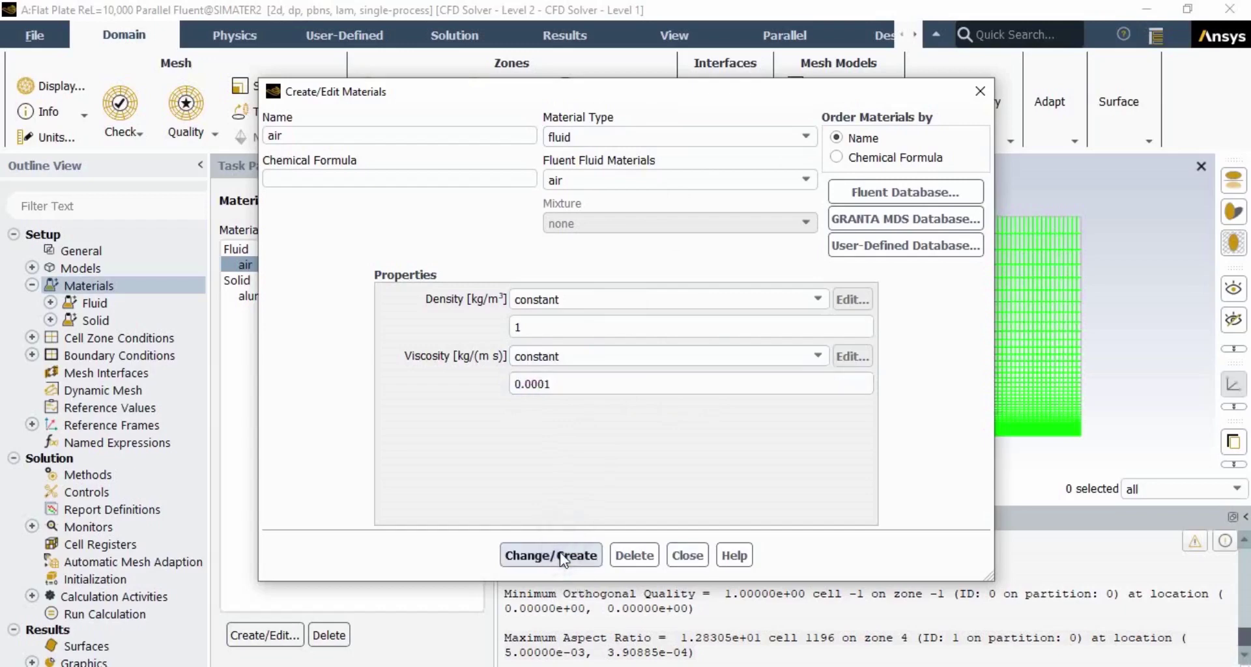
{"action": "left_click", "coordinate": [687, 555]}
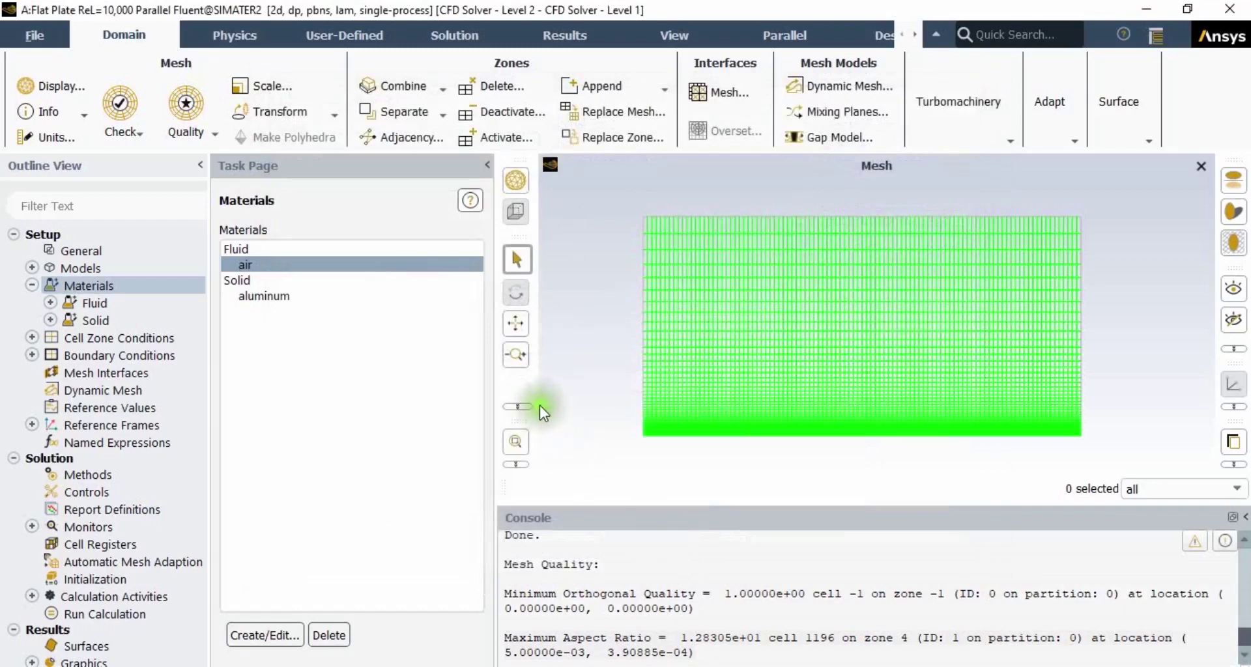
Assign the cell zone fluid_domain the type fluid with air as its material
{"action": "double_click", "coordinate": [83, 335]}
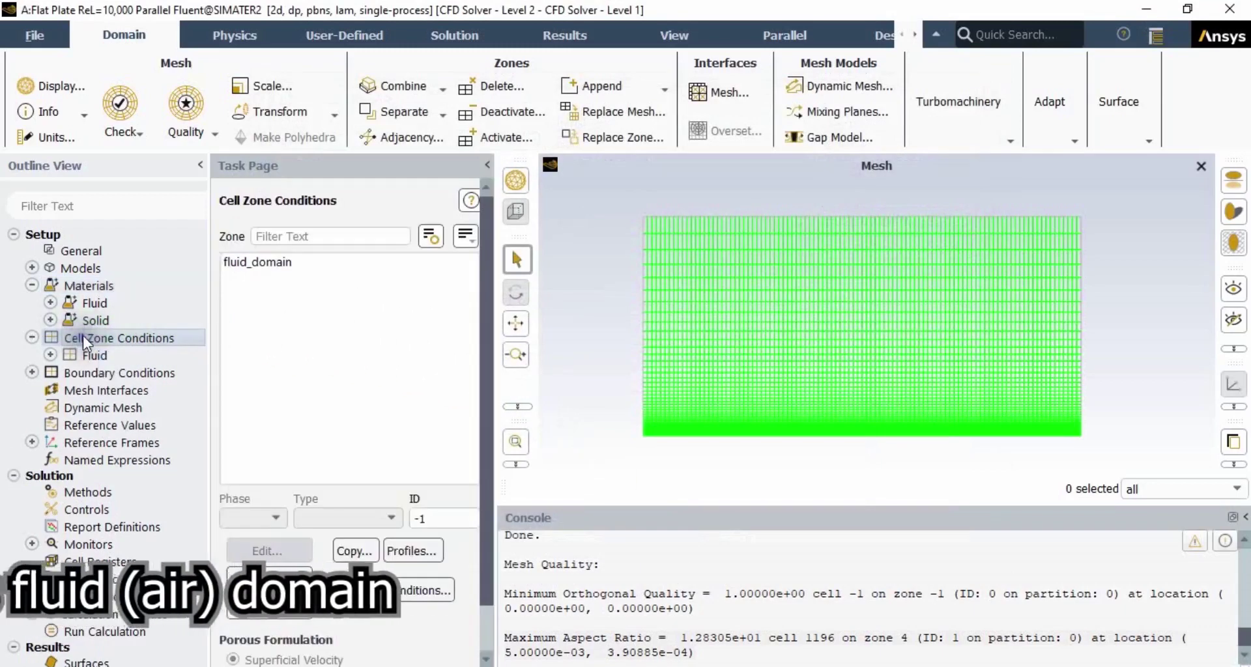
{"action": "left_click", "coordinate": [277, 264]}
{"action": "left_click", "coordinate": [329, 519]}
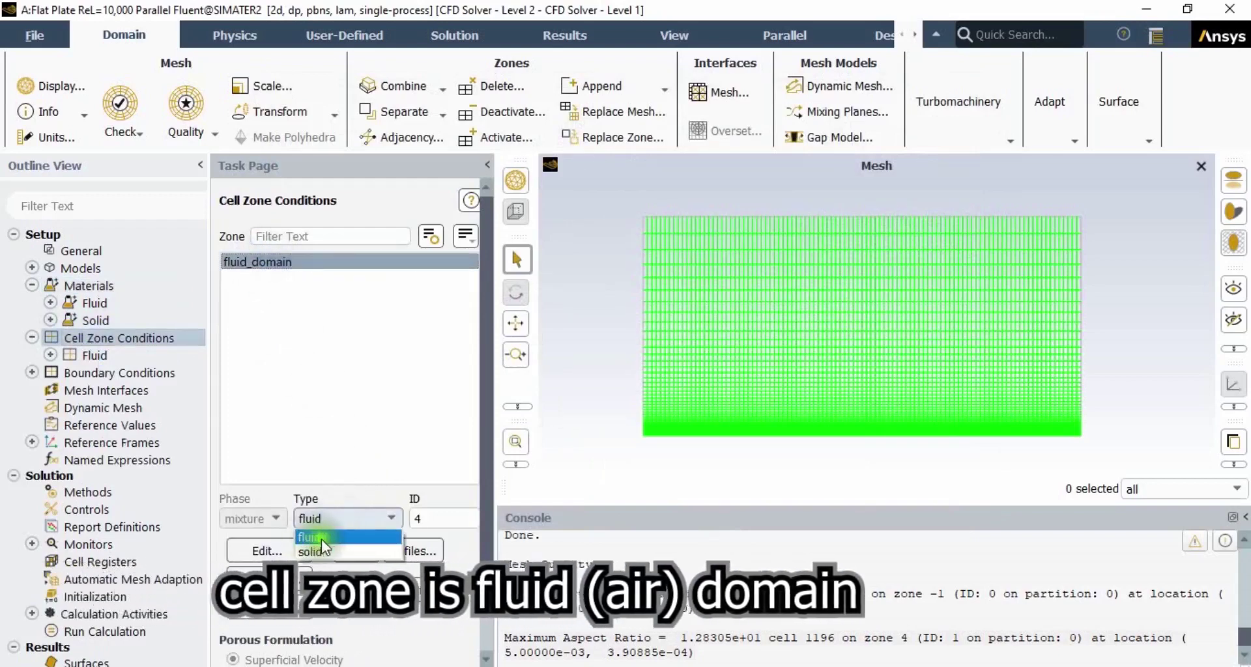
{"action": "left_click", "coordinate": [322, 539]}
{"action": "left_click", "coordinate": [295, 551]}
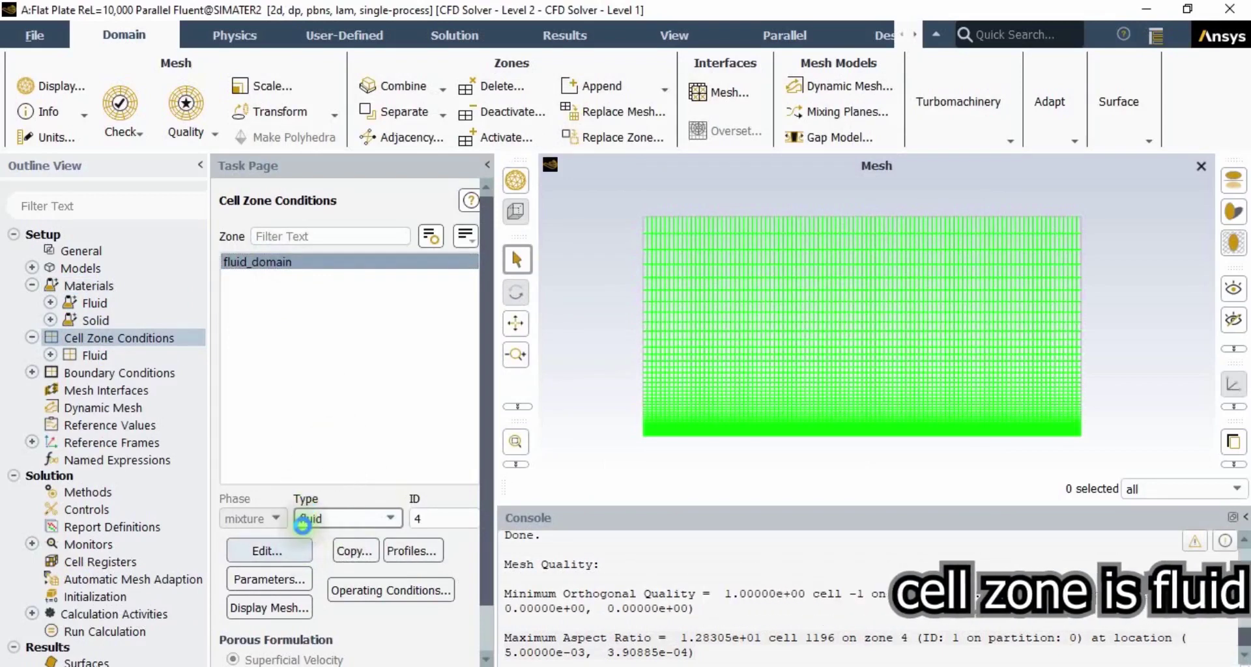
{"action": "left_click_drag", "start_coordinate": [561, 177], "coordinate": [566, 137]}
{"action": "left_click", "coordinate": [457, 209]}
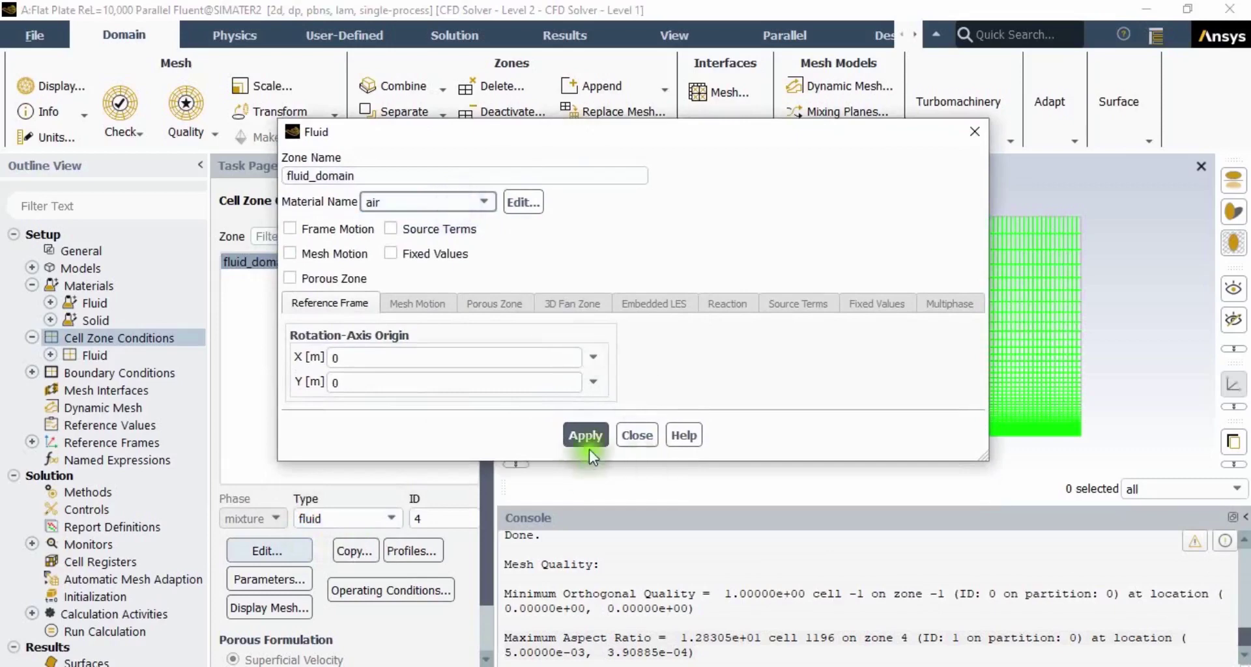
{"action": "left_click", "coordinate": [633, 435]}
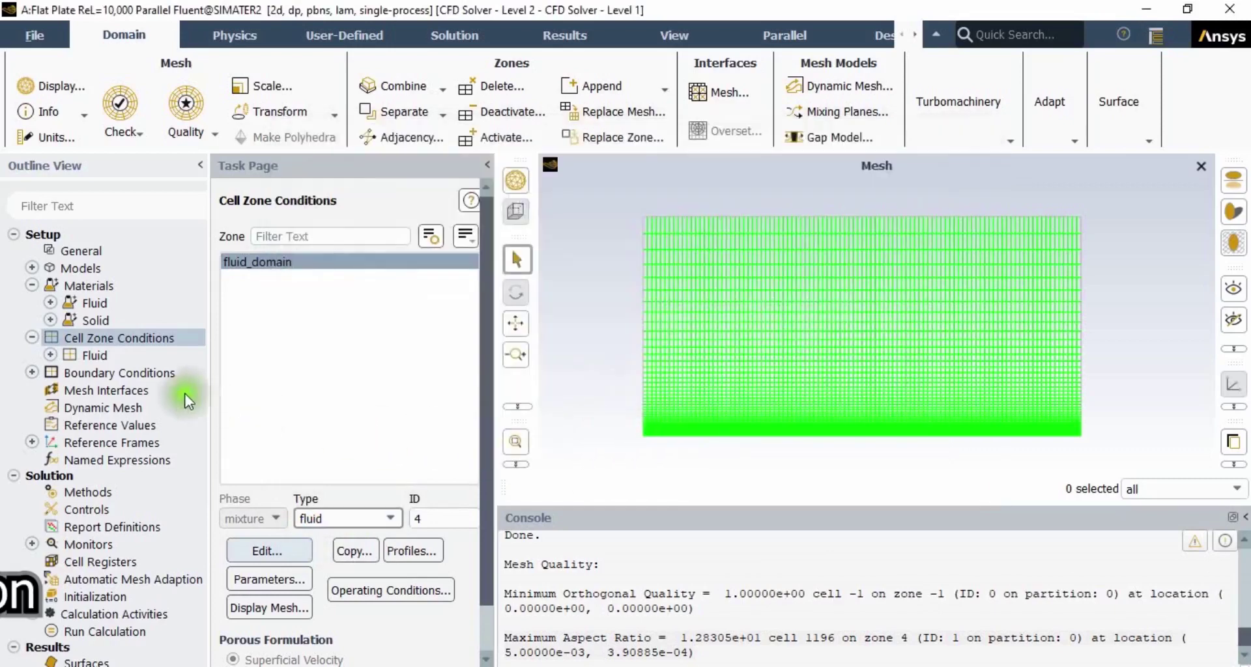
Collapse the cell zone and materials branches and change the farfield_1 boundary type to velocity-inlet
{"action": "left_click", "coordinate": [32, 337]}
{"action": "left_click", "coordinate": [33, 285]}
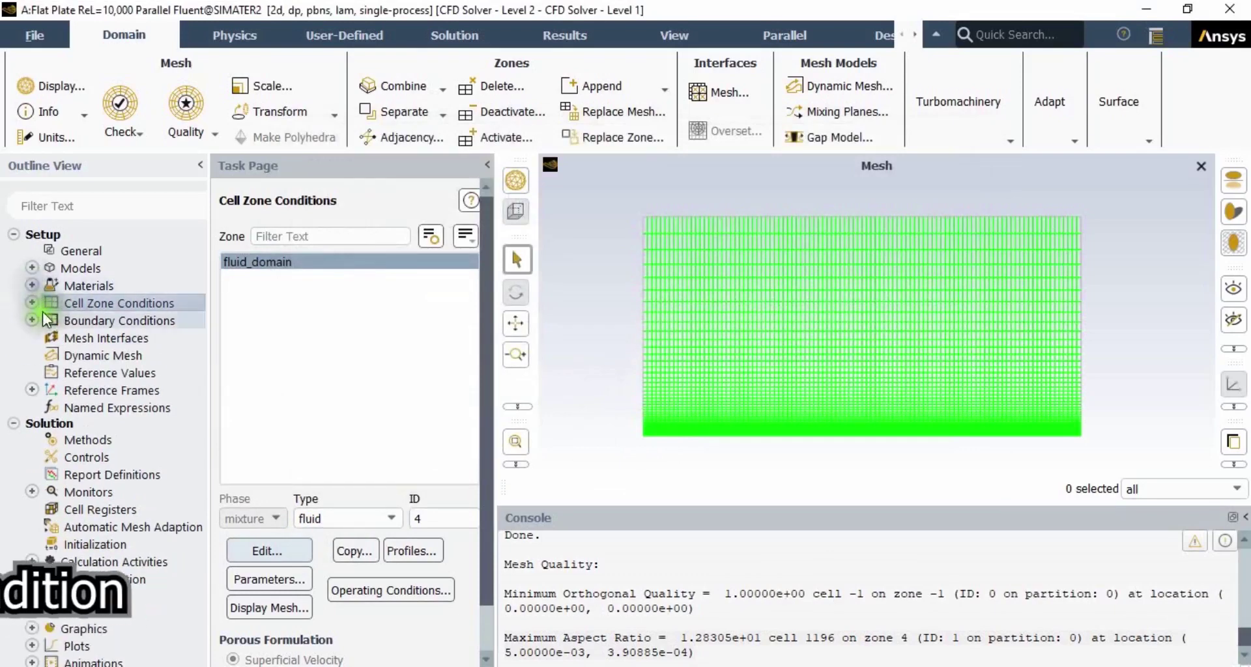
{"action": "double_click", "coordinate": [81, 319]}
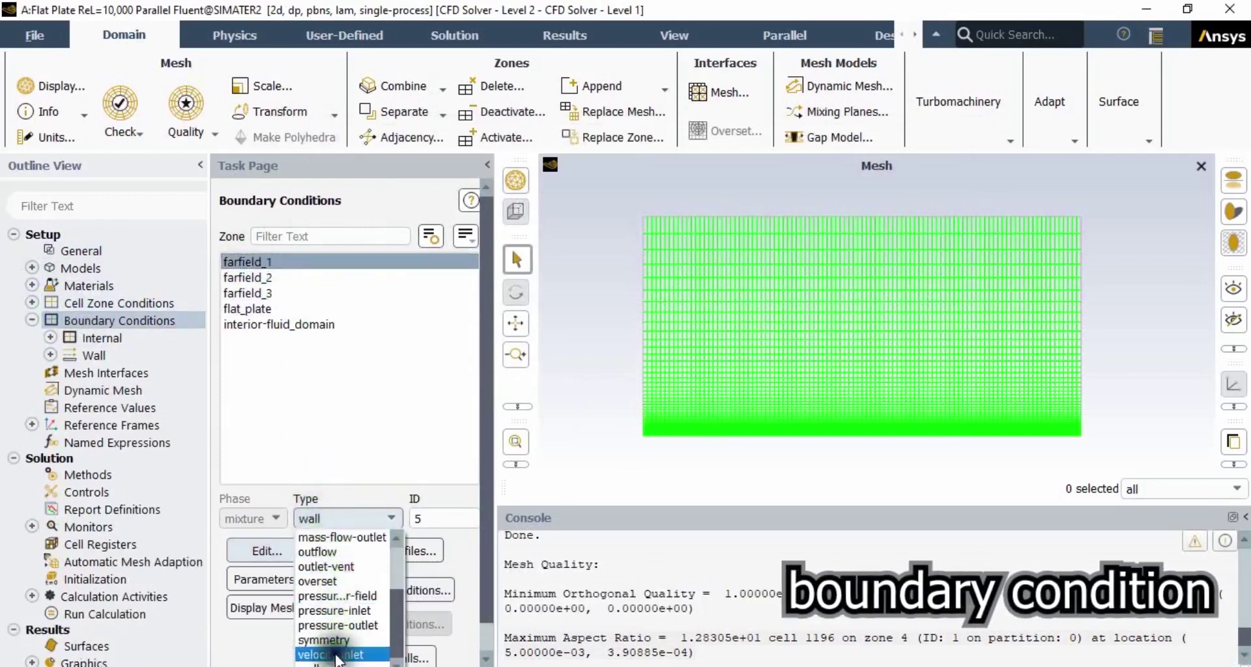
{"action": "left_click", "coordinate": [335, 655]}
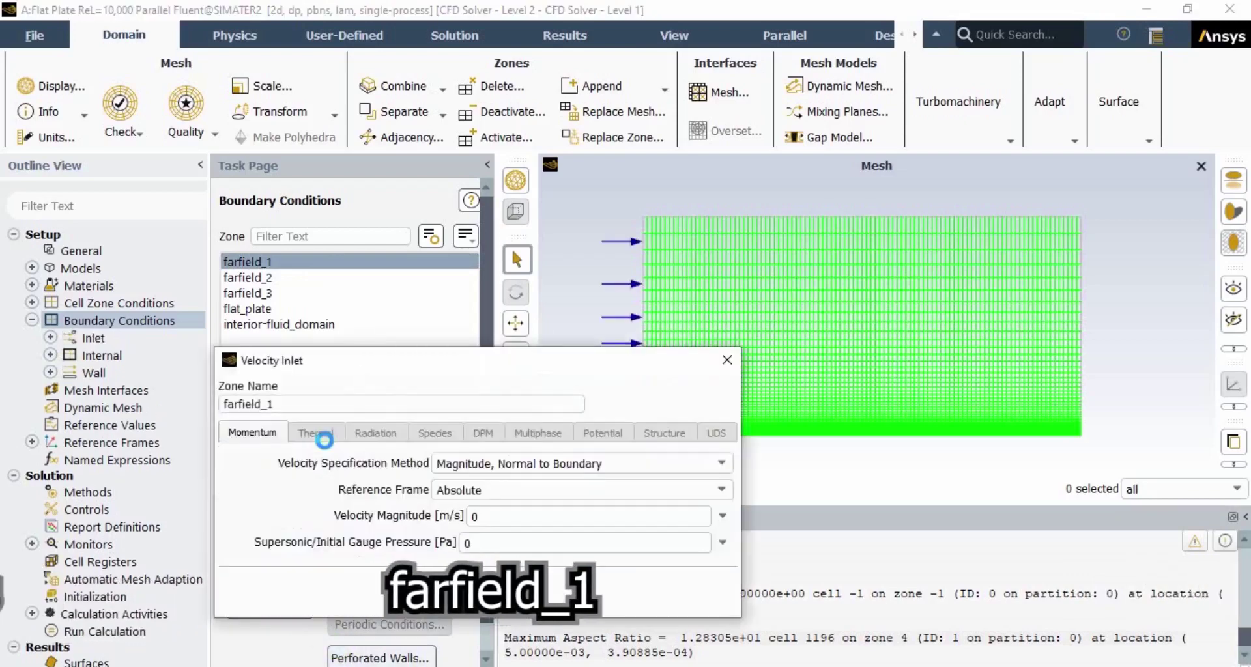
Specify the farfield_1 inlet velocity by components with an X-velocity of 1 m/s and apply it
{"action": "left_click", "coordinate": [495, 471]}
{"action": "left_click", "coordinate": [502, 497]}
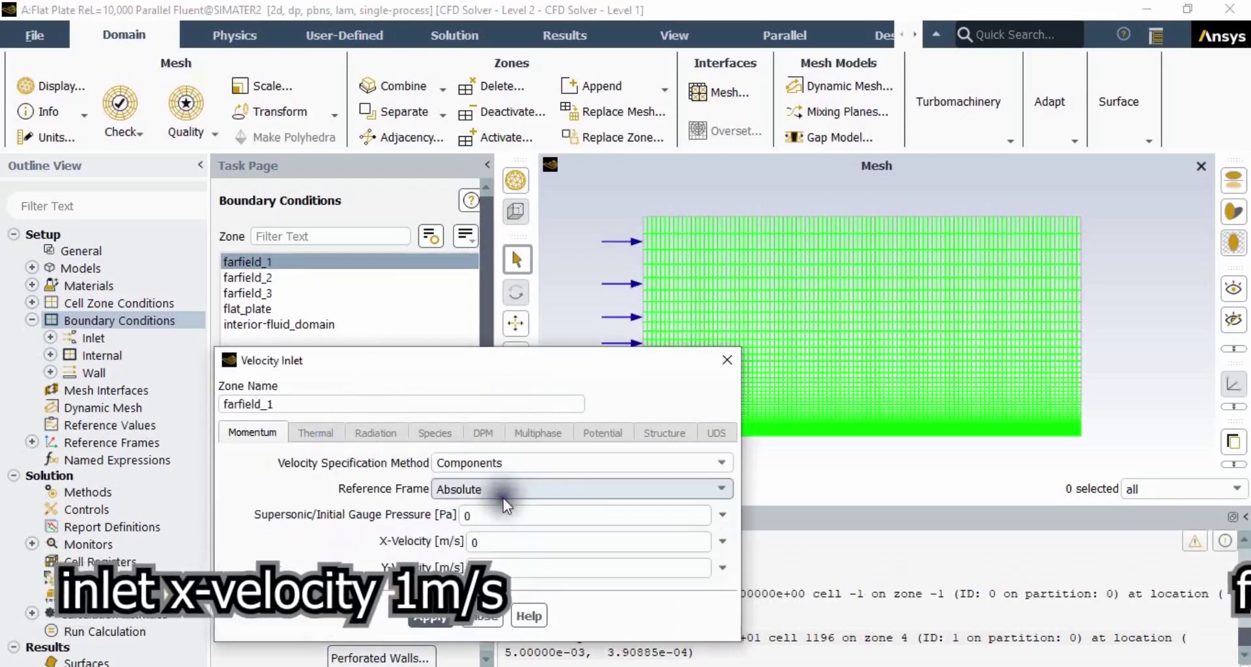
{"action": "left_click", "coordinate": [507, 539]}
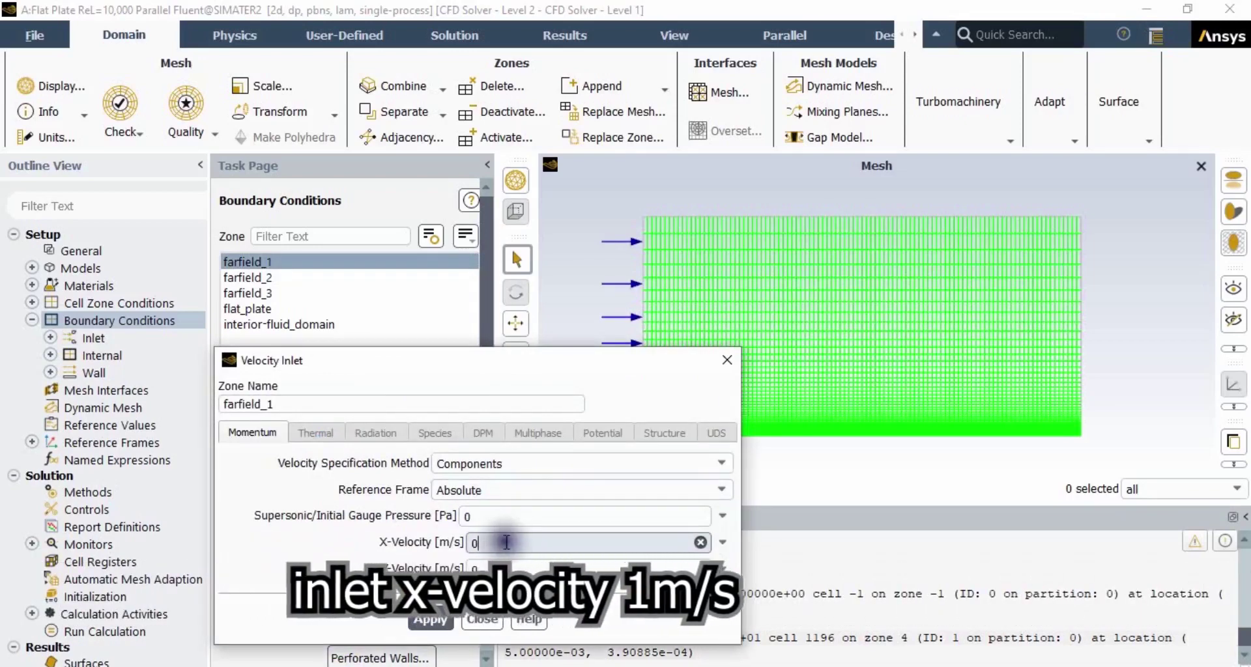
{"action": "key", "text": "BackSpace"}
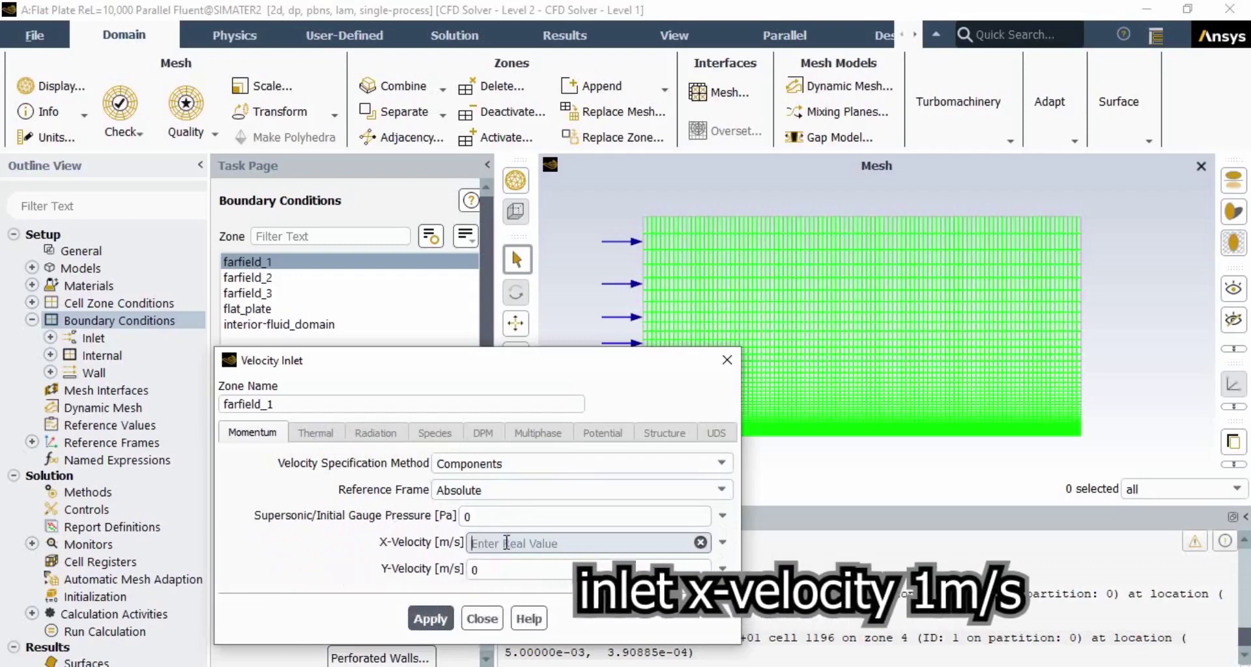
{"action": "type", "text": "1"}
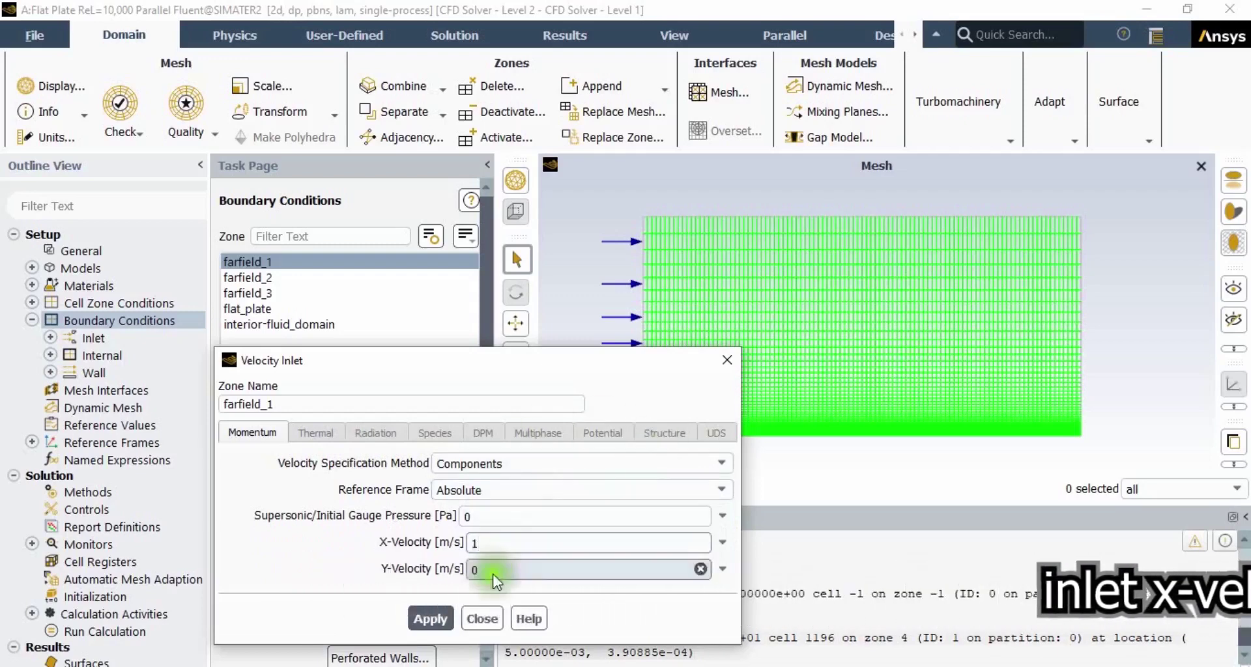
{"action": "left_click", "coordinate": [438, 621]}
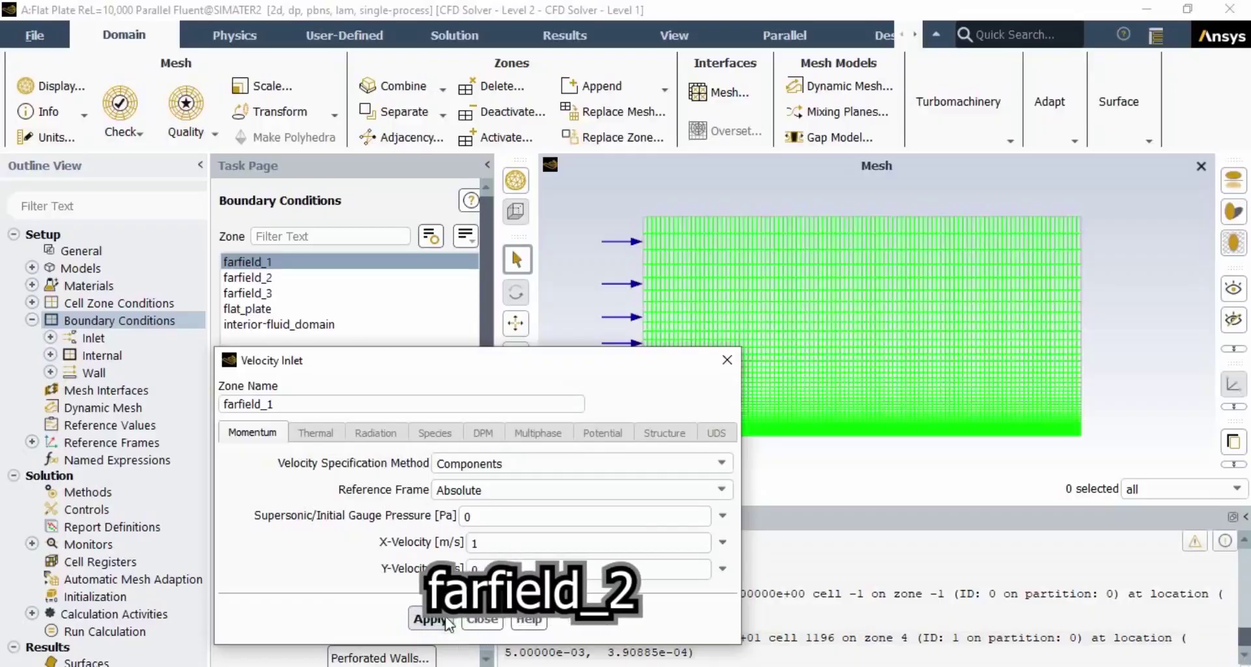
{"action": "left_click", "coordinate": [482, 619]}
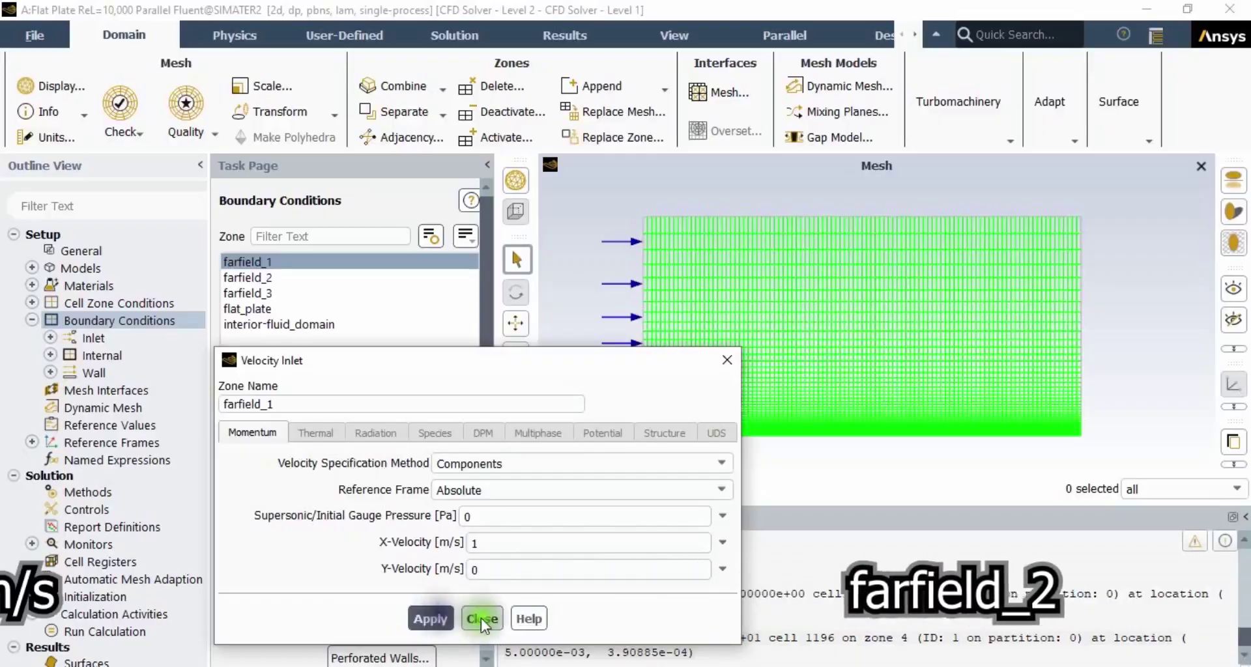
Make farfield_2 a velocity-inlet specified by components with an X-velocity of 1 m/s and apply it
{"action": "left_click", "coordinate": [285, 274]}
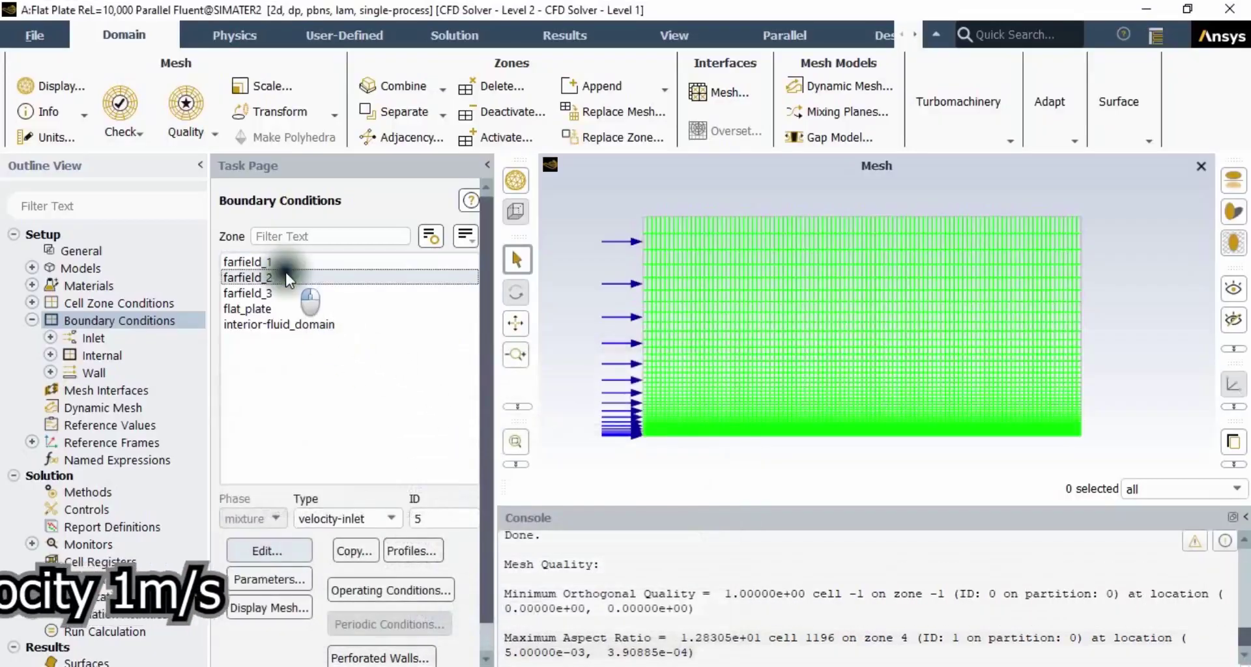
{"action": "left_click", "coordinate": [357, 517]}
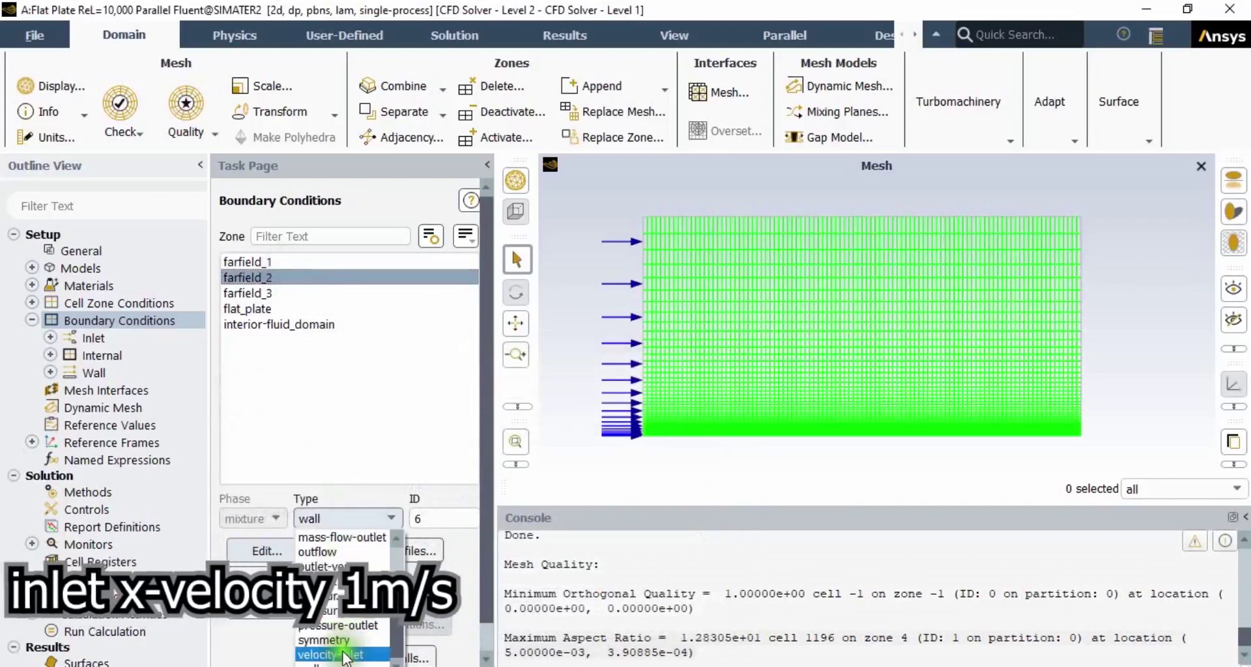
{"action": "left_click", "coordinate": [344, 657]}
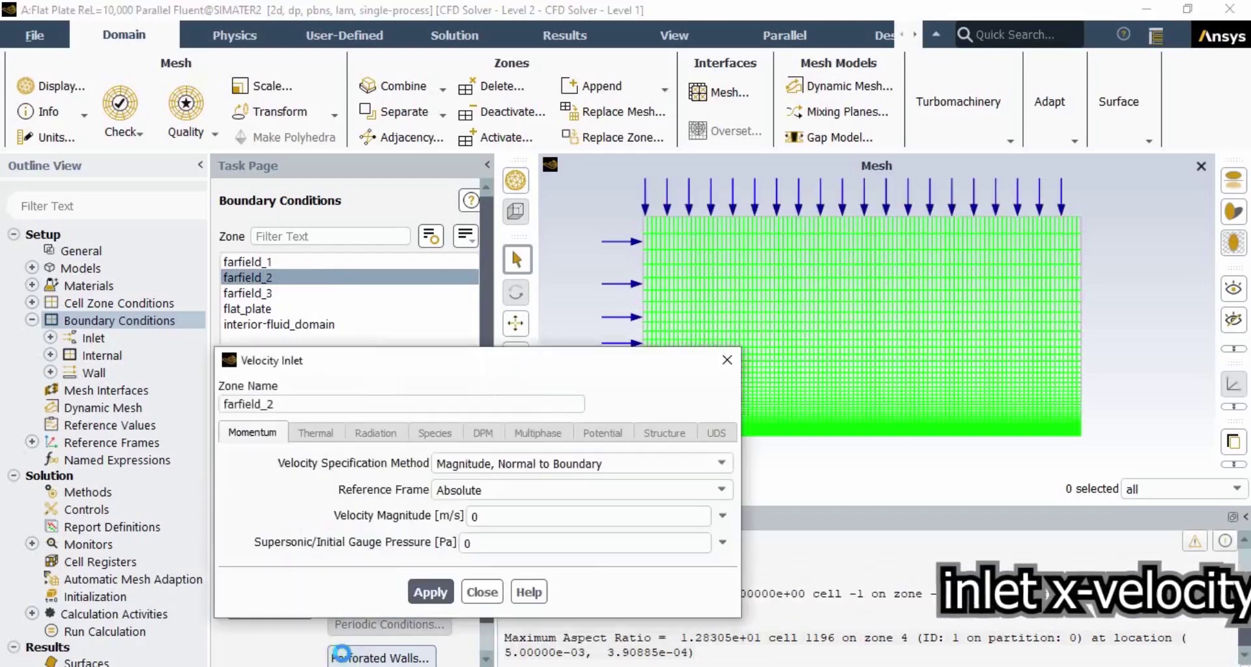
{"action": "left_click", "coordinate": [496, 464]}
{"action": "left_click", "coordinate": [502, 497]}
{"action": "left_click", "coordinate": [488, 541]}
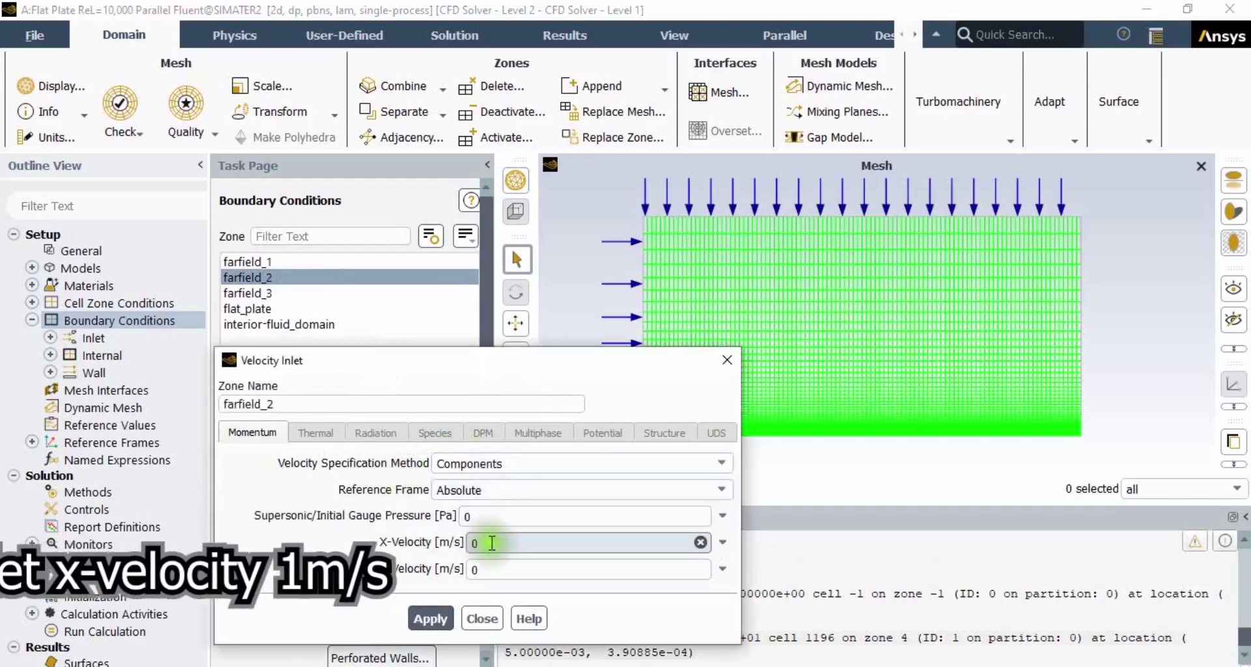
{"action": "type", "text": "1"}
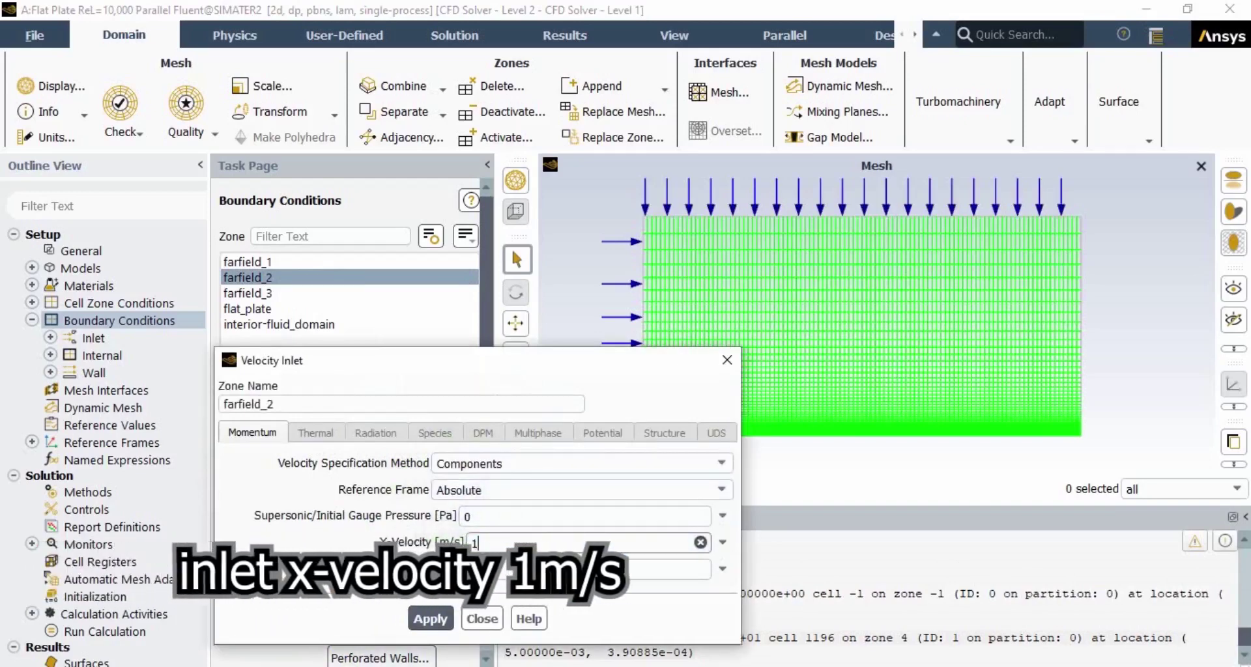
{"action": "left_click", "coordinate": [431, 617]}
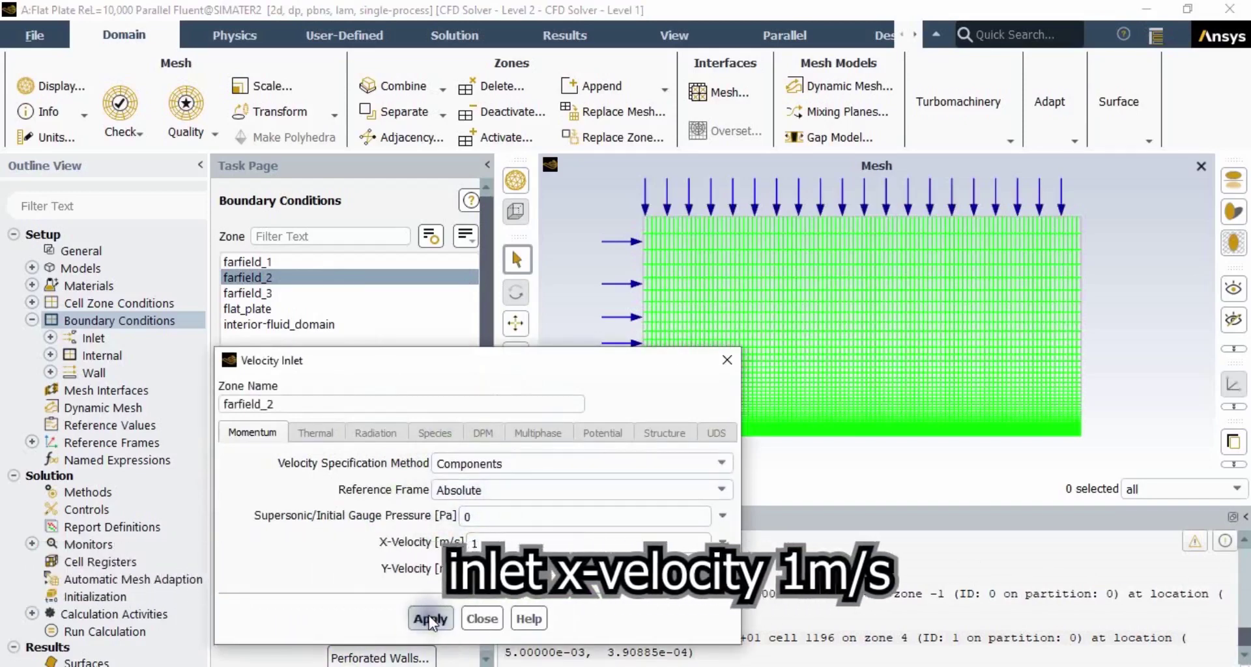
{"action": "left_click", "coordinate": [477, 621]}
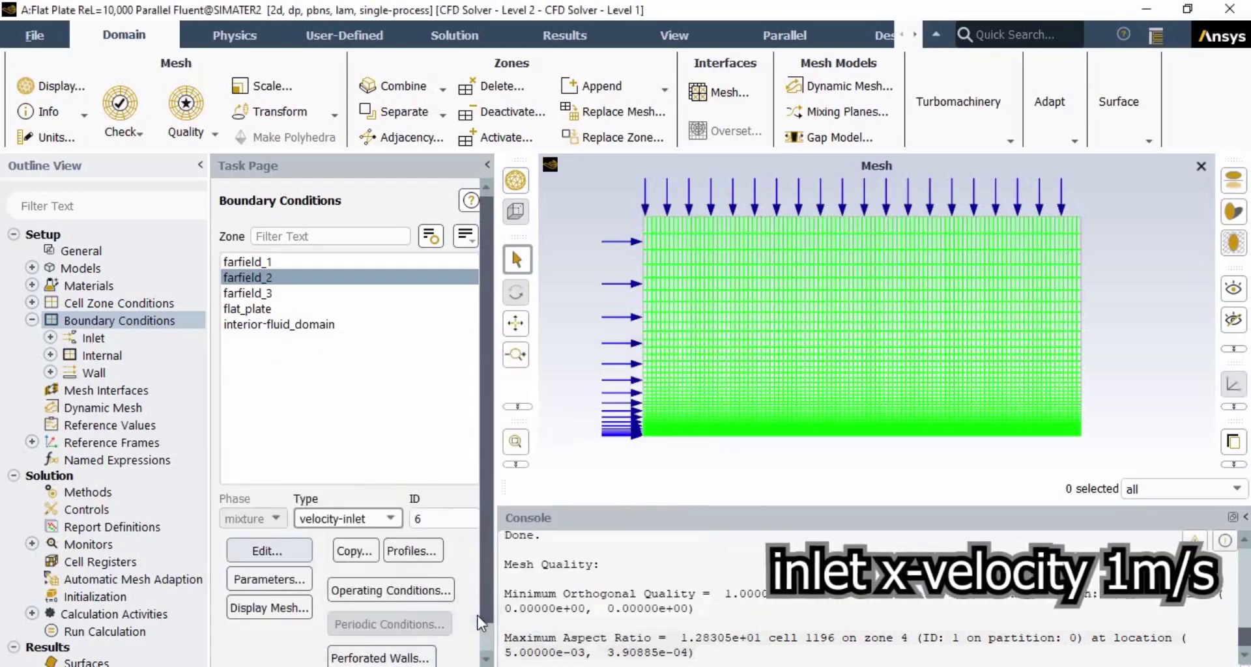
Make farfield_3 a pressure-outlet with a gauge pressure of 0 Pa and apply it
{"action": "left_click", "coordinate": [274, 291]}
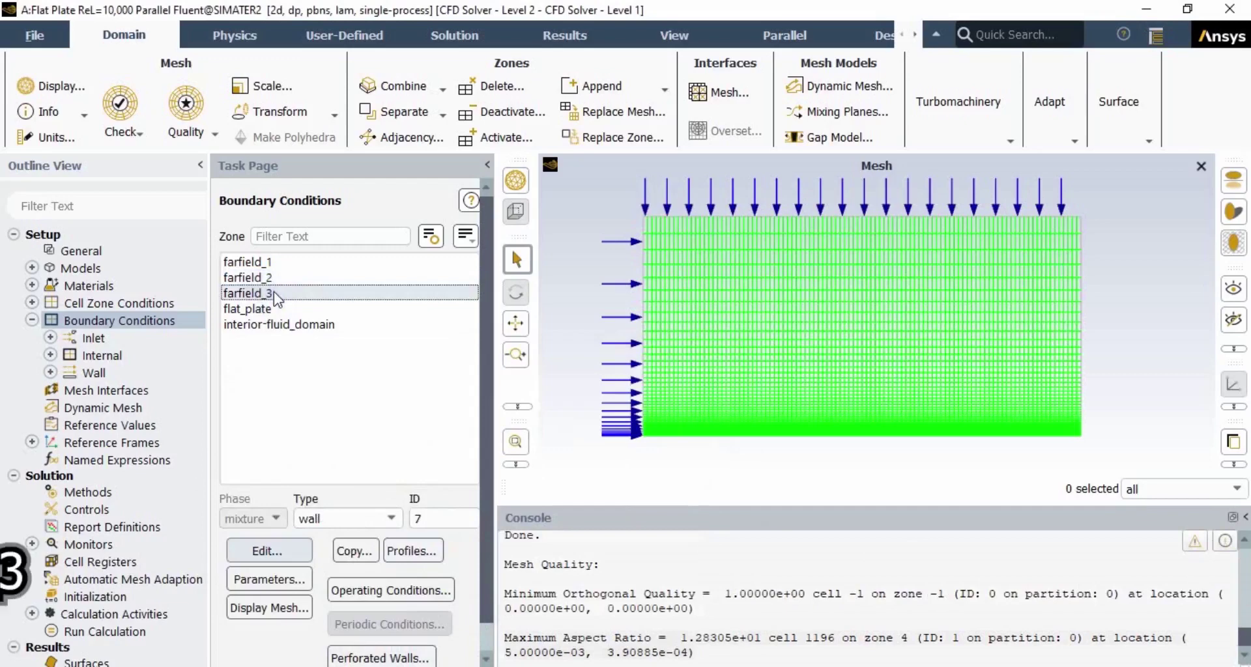
{"action": "left_click", "coordinate": [353, 519]}
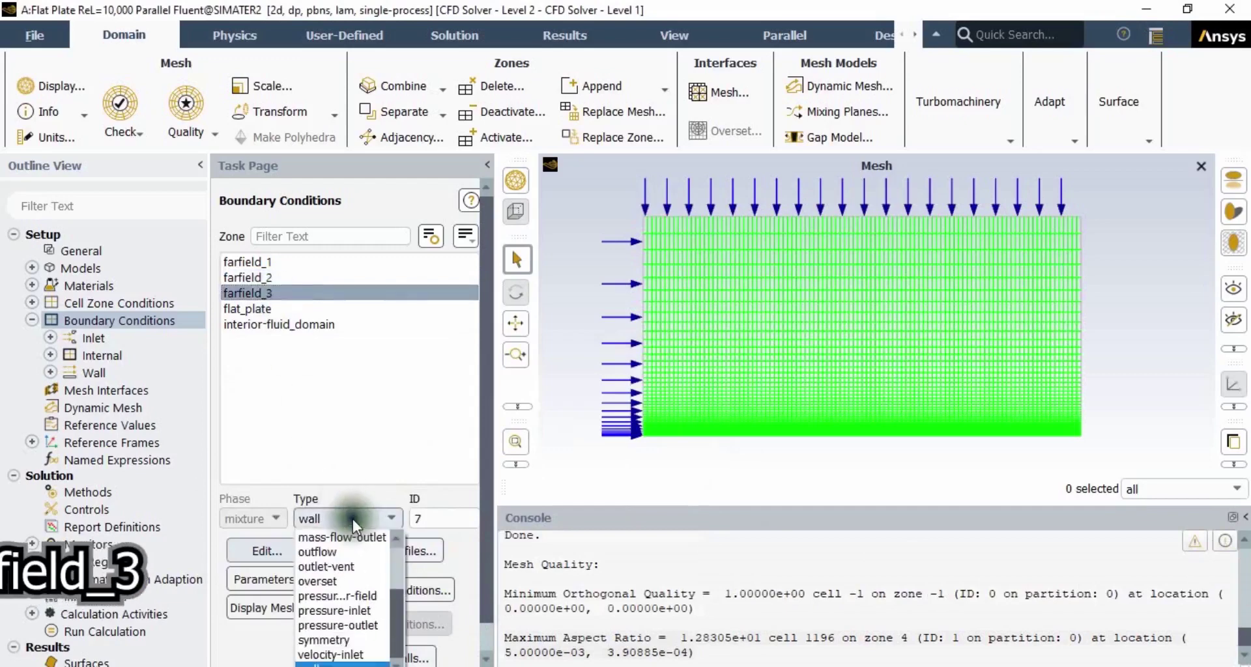
{"action": "left_click", "coordinate": [366, 626]}
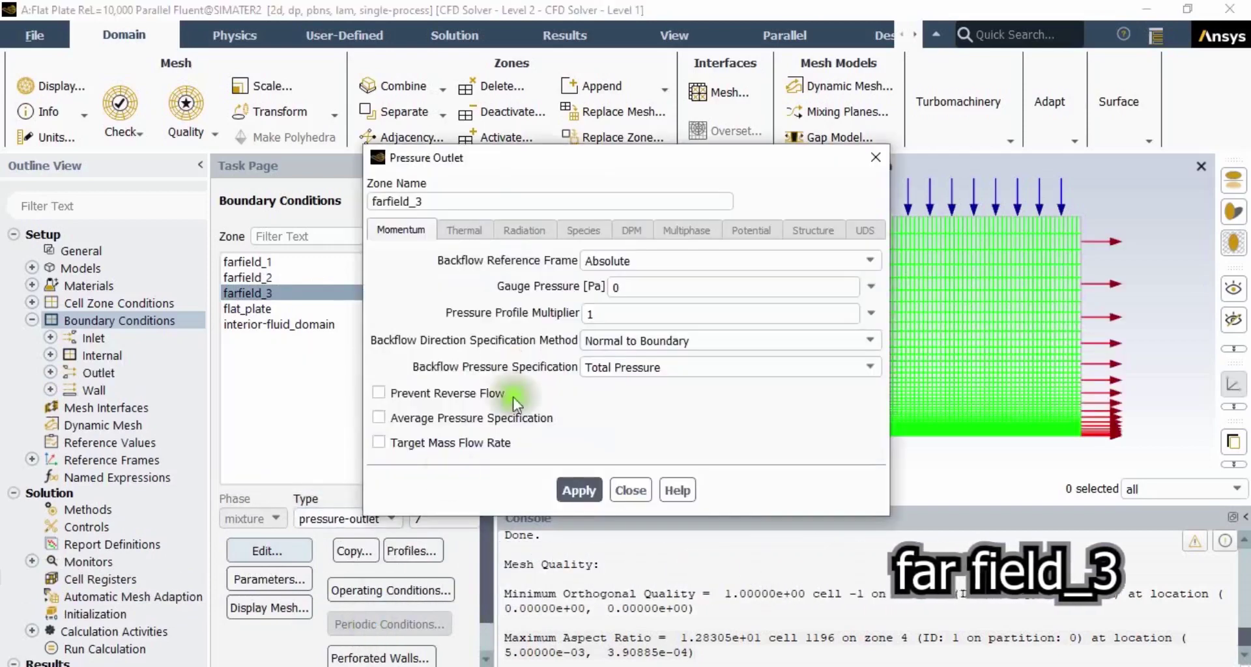
{"action": "left_click", "coordinate": [580, 285]}
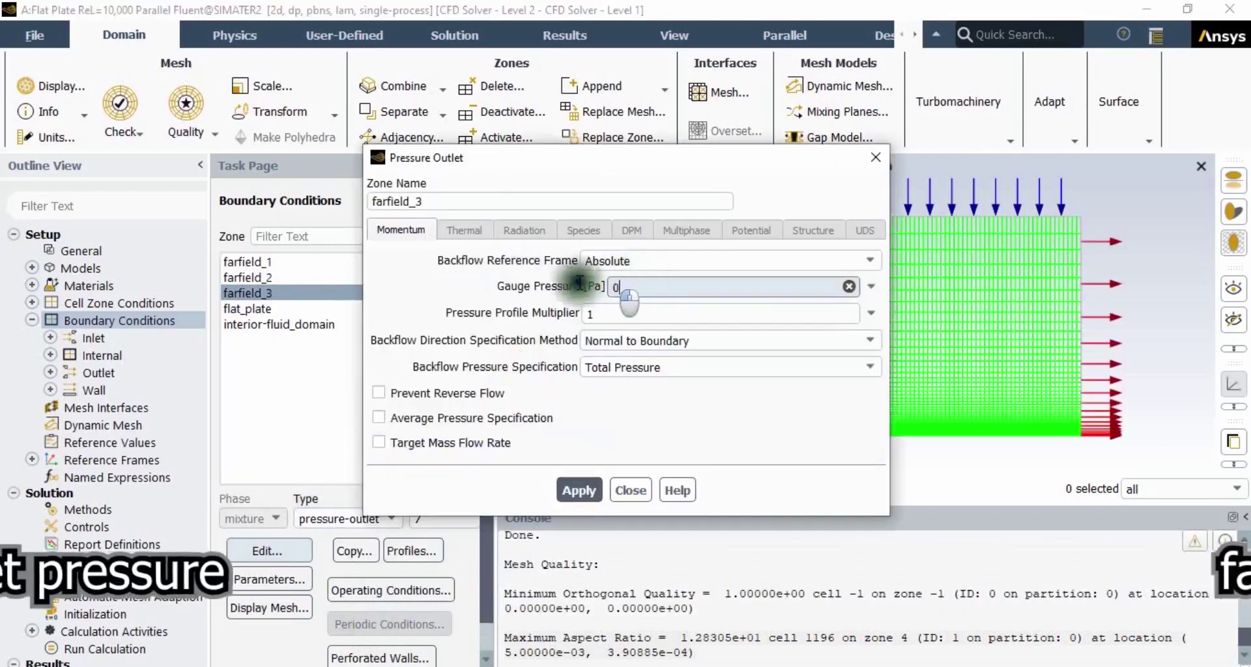
{"action": "left_click", "coordinate": [578, 491]}
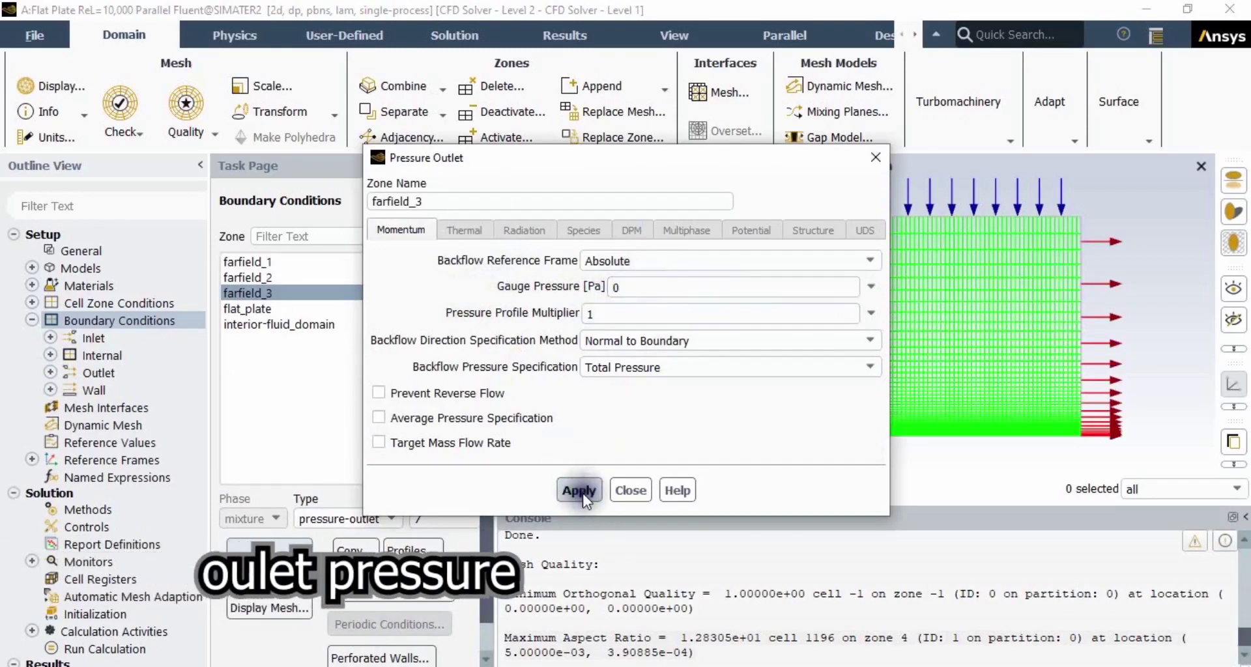
Keep flat_plate as a stationary wall with the no-slip shear condition, apply it, and check the type of interior-fluid_domain
{"action": "left_click", "coordinate": [631, 491]}
{"action": "left_click", "coordinate": [329, 309]}
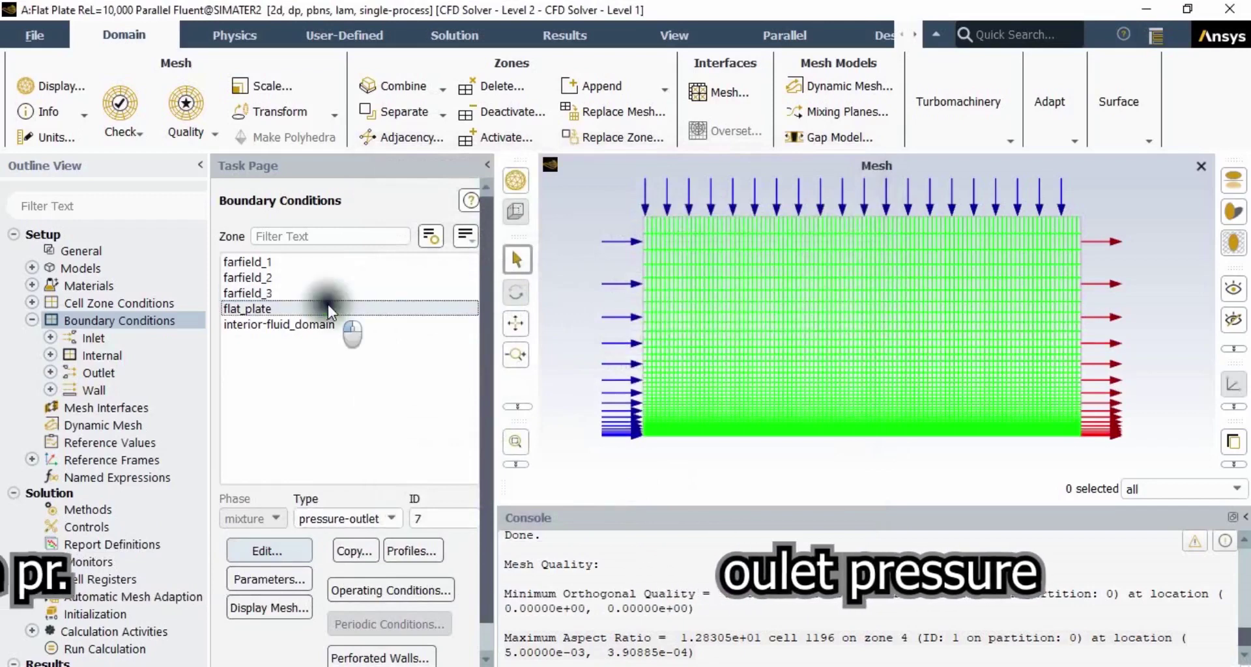
{"action": "left_click", "coordinate": [348, 519]}
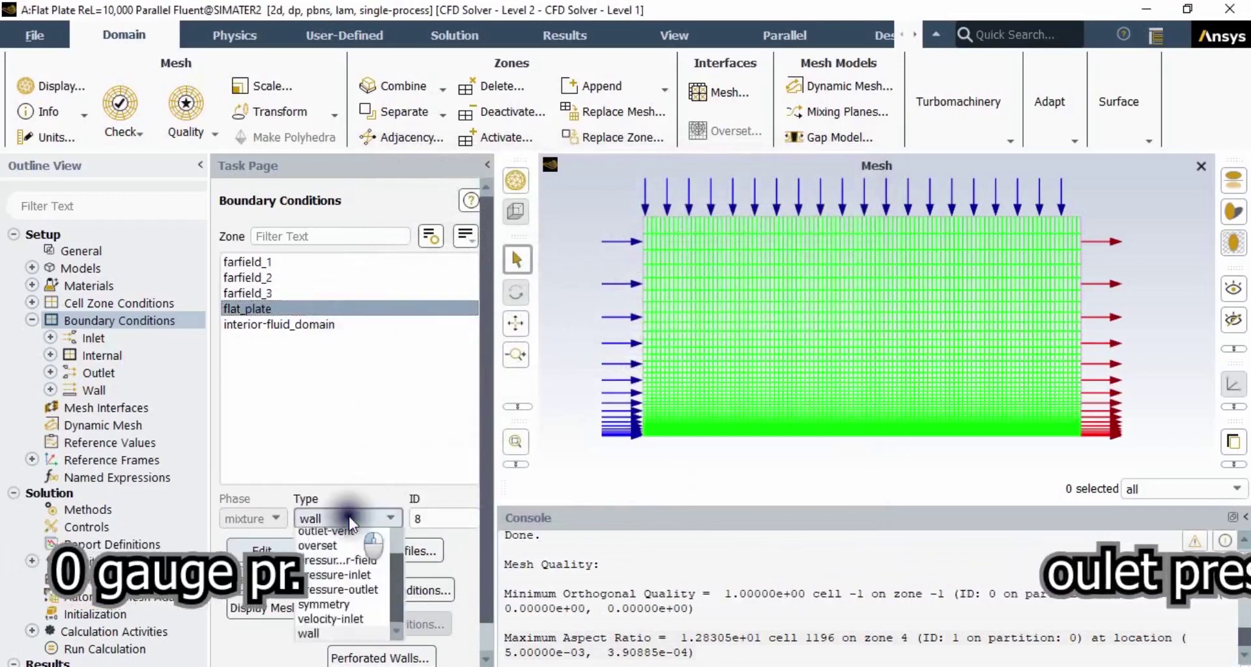
{"action": "key", "text": "Escape"}
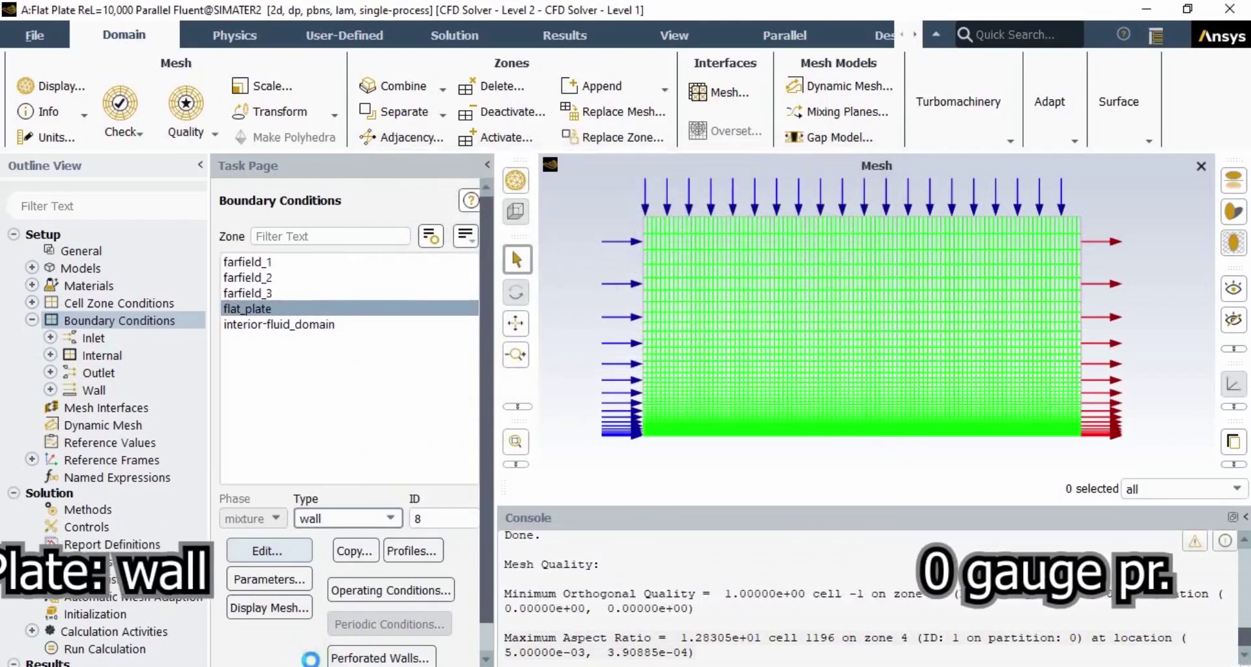
{"action": "left_click", "coordinate": [270, 551]}
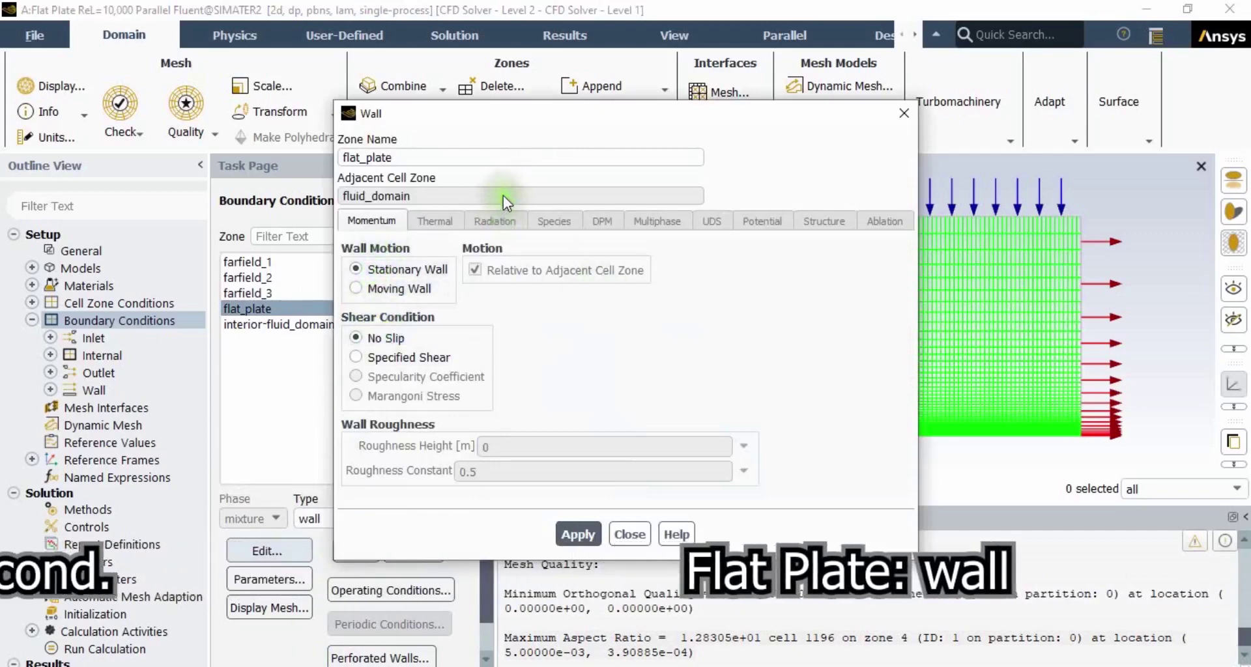
{"action": "left_click", "coordinate": [573, 531]}
{"action": "left_click", "coordinate": [630, 533]}
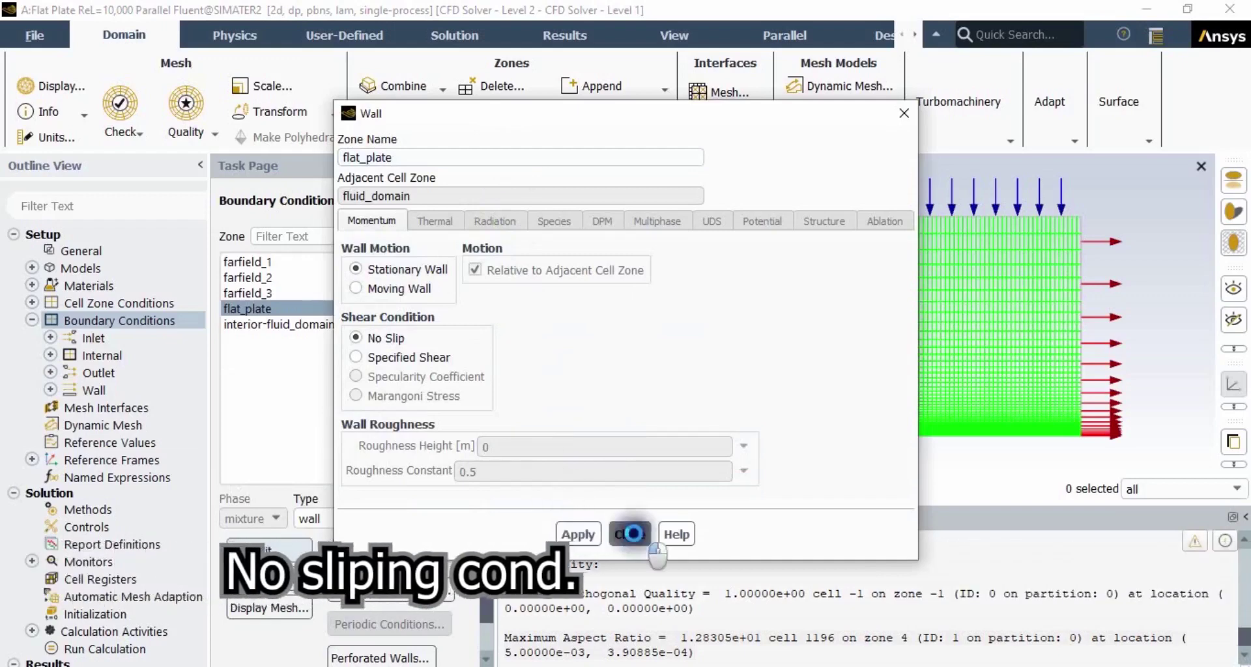
{"action": "left_click", "coordinate": [305, 324]}
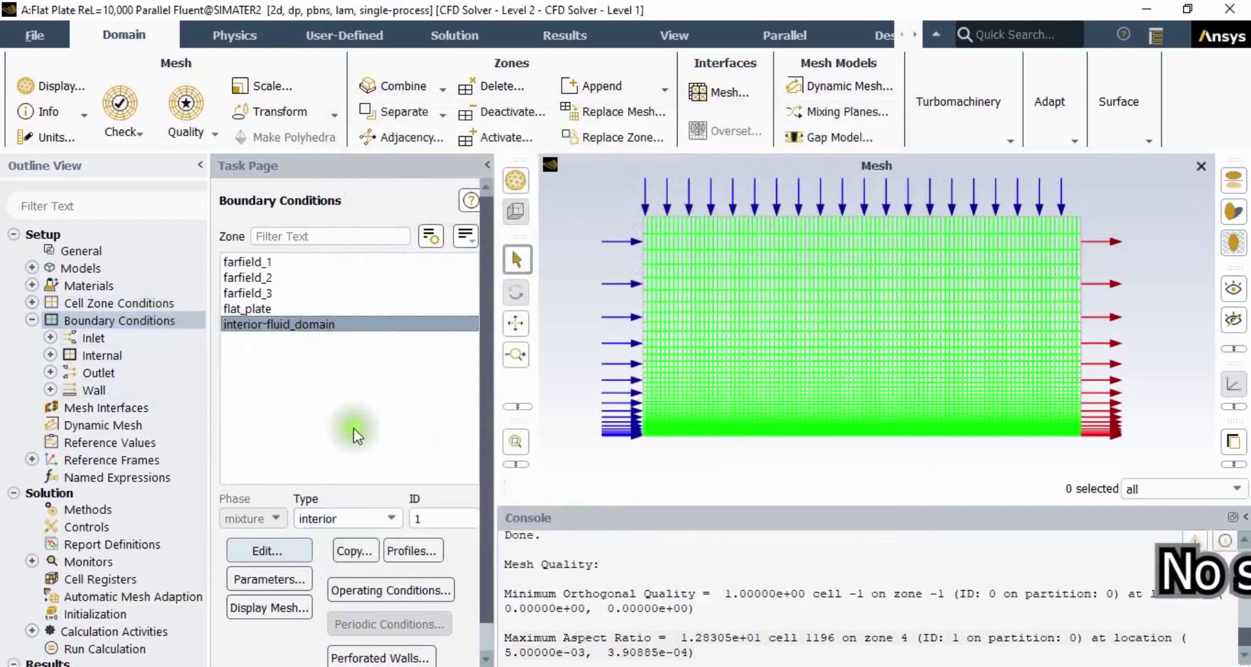
Choose standard initialization computed from all-zones and set the initial X velocity to 1 m/s
{"action": "left_click", "coordinate": [109, 442]}
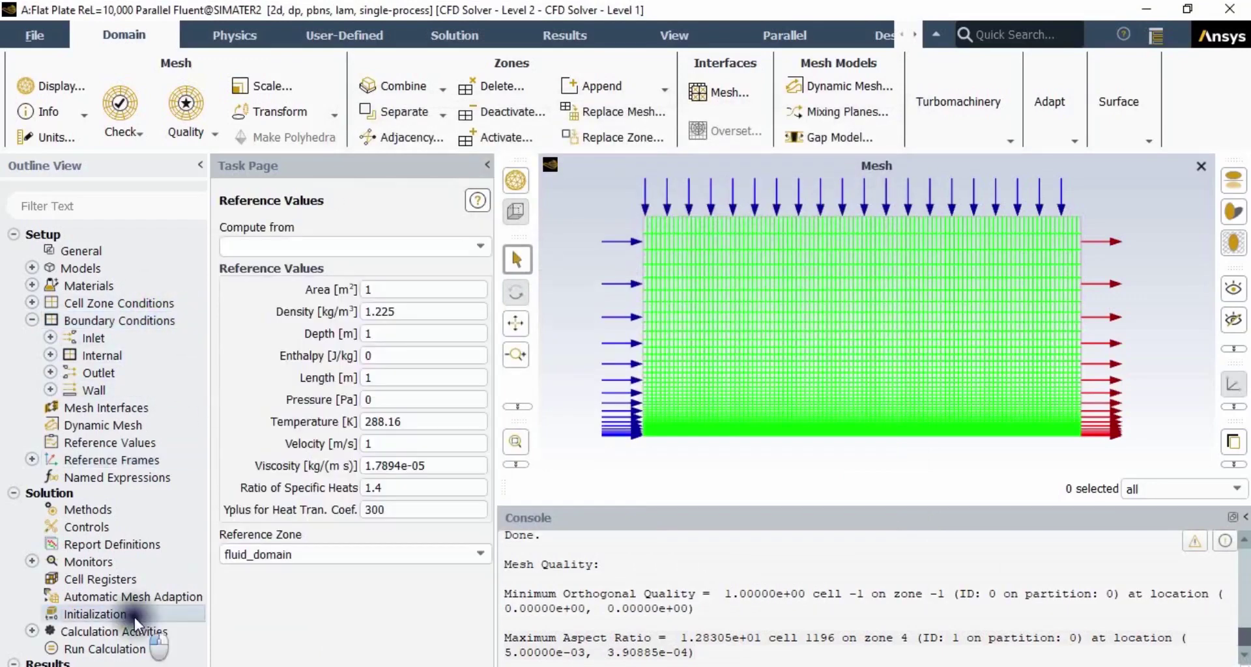
{"action": "left_click", "coordinate": [134, 616]}
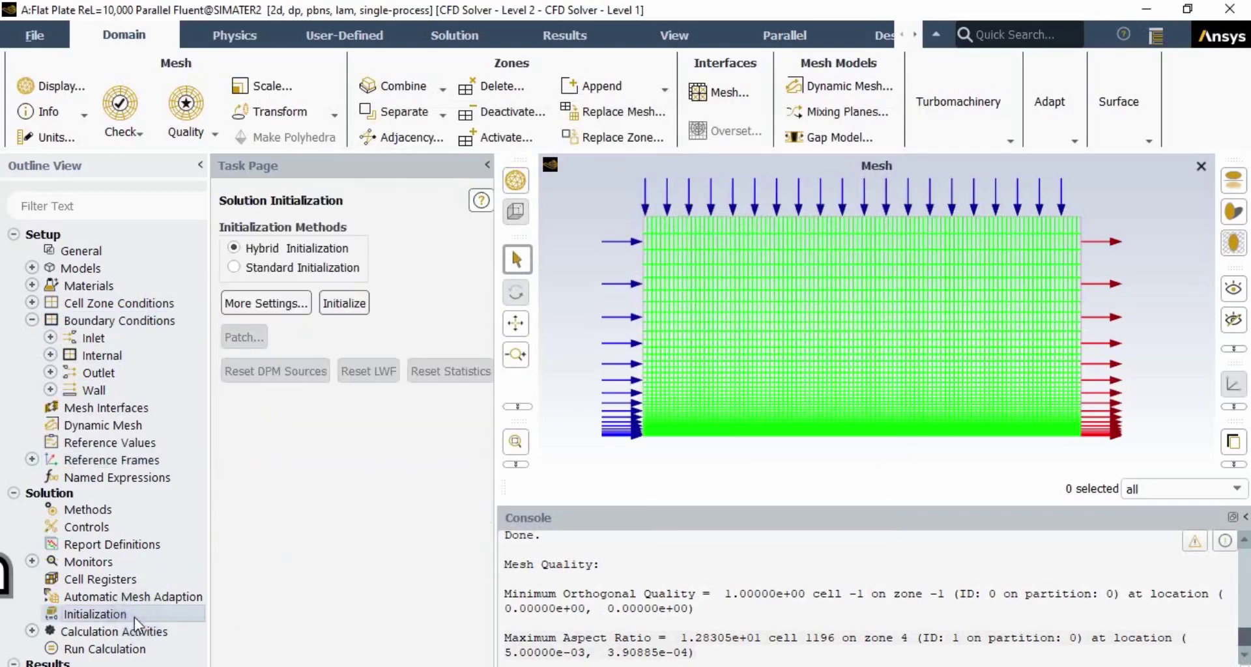
{"action": "left_click", "coordinate": [287, 268]}
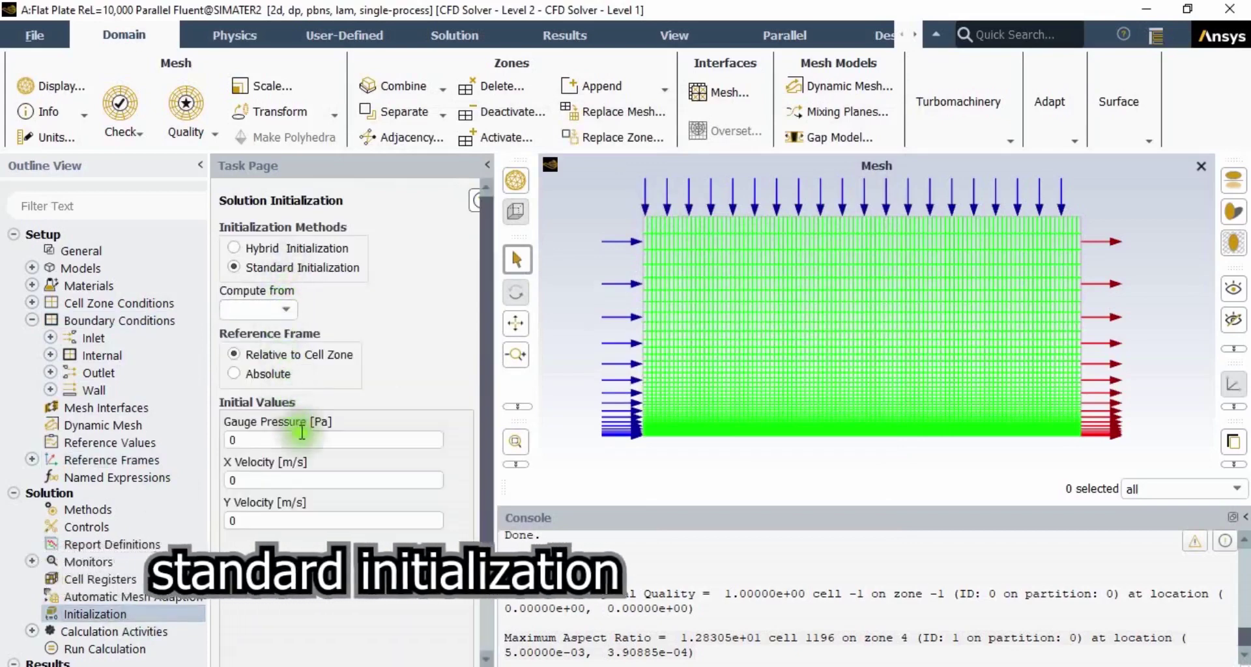
{"action": "left_click", "coordinate": [287, 315]}
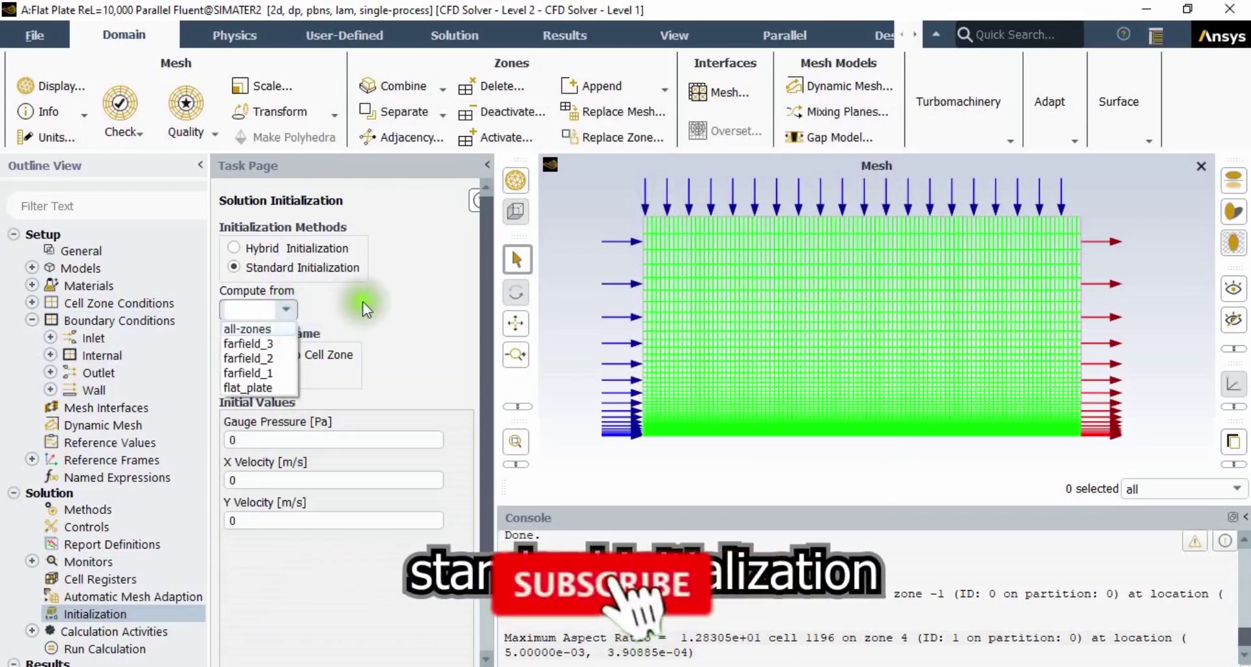
{"action": "left_click", "coordinate": [270, 323]}
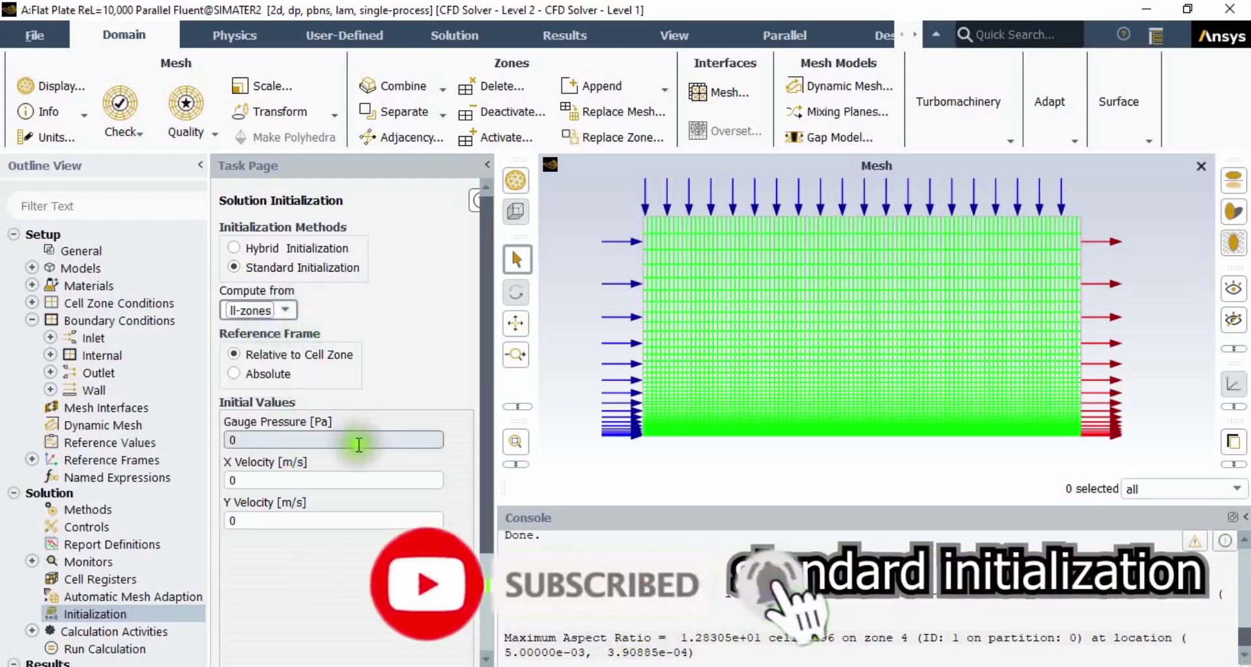
{"action": "double_click", "coordinate": [306, 482]}
{"action": "type", "text": "1"}
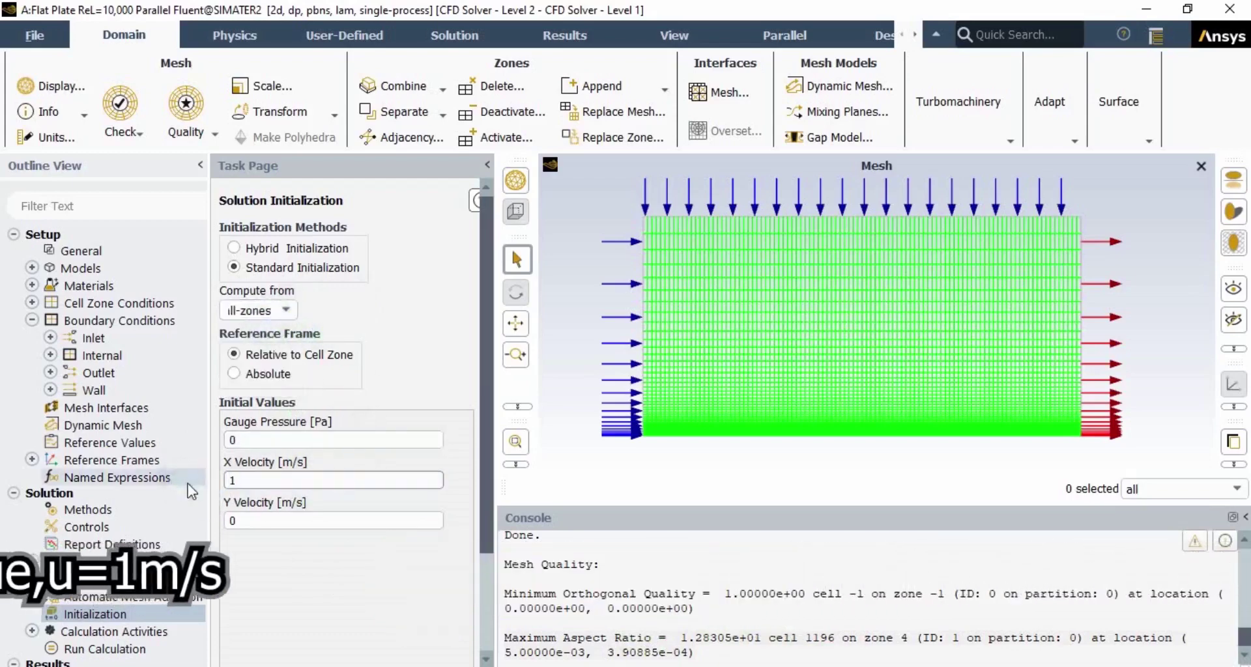
{"action": "left_click", "coordinate": [390, 316]}
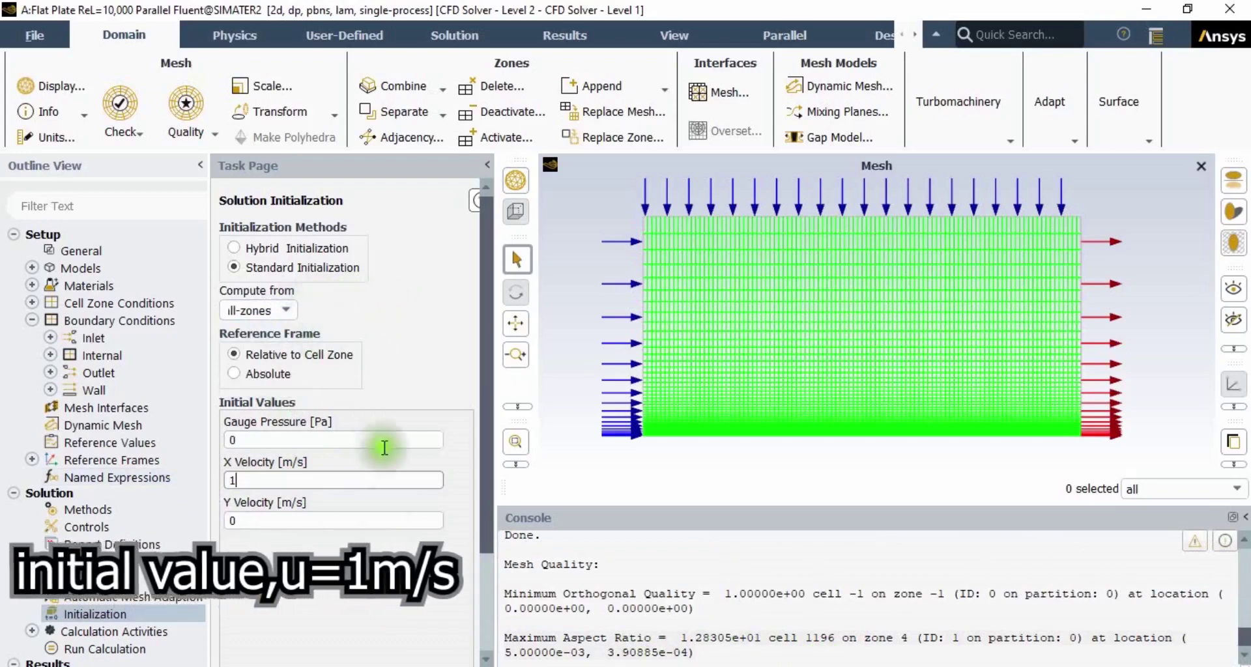
Initialize the solution with the standard initial values, agreeing to discard the unsaved data
{"action": "scroll", "coordinate": [488, 522], "scroll_direction": "down", "scroll_amount": 5}
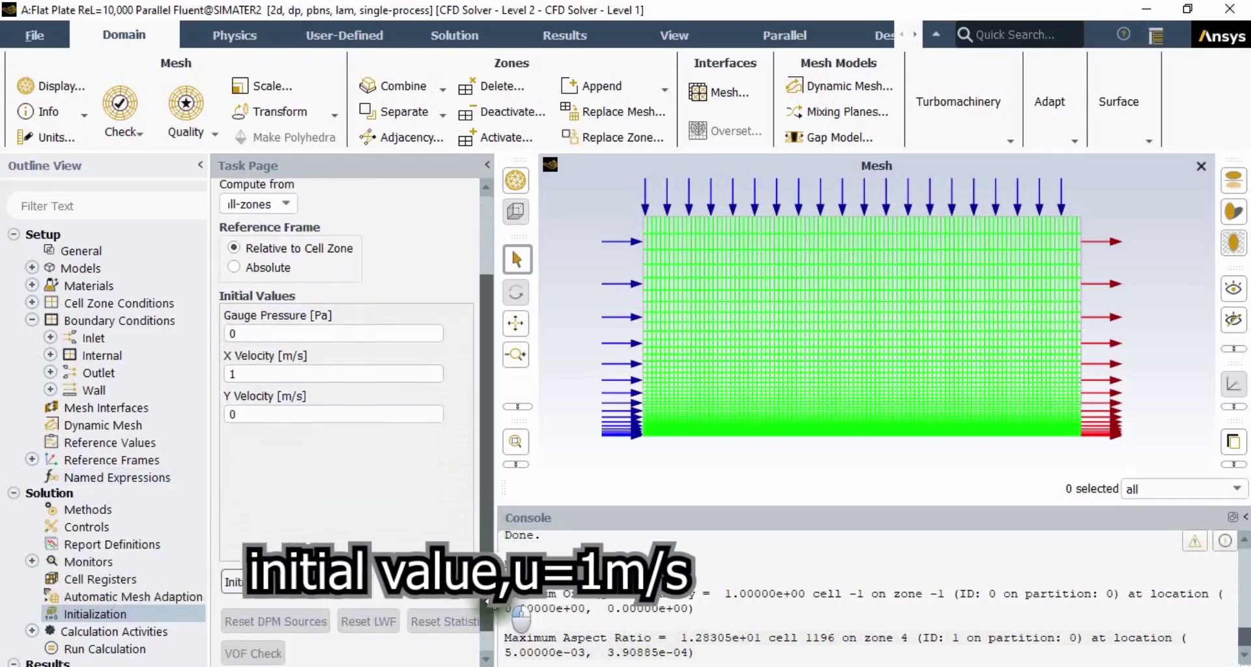
{"action": "left_click", "coordinate": [276, 405]}
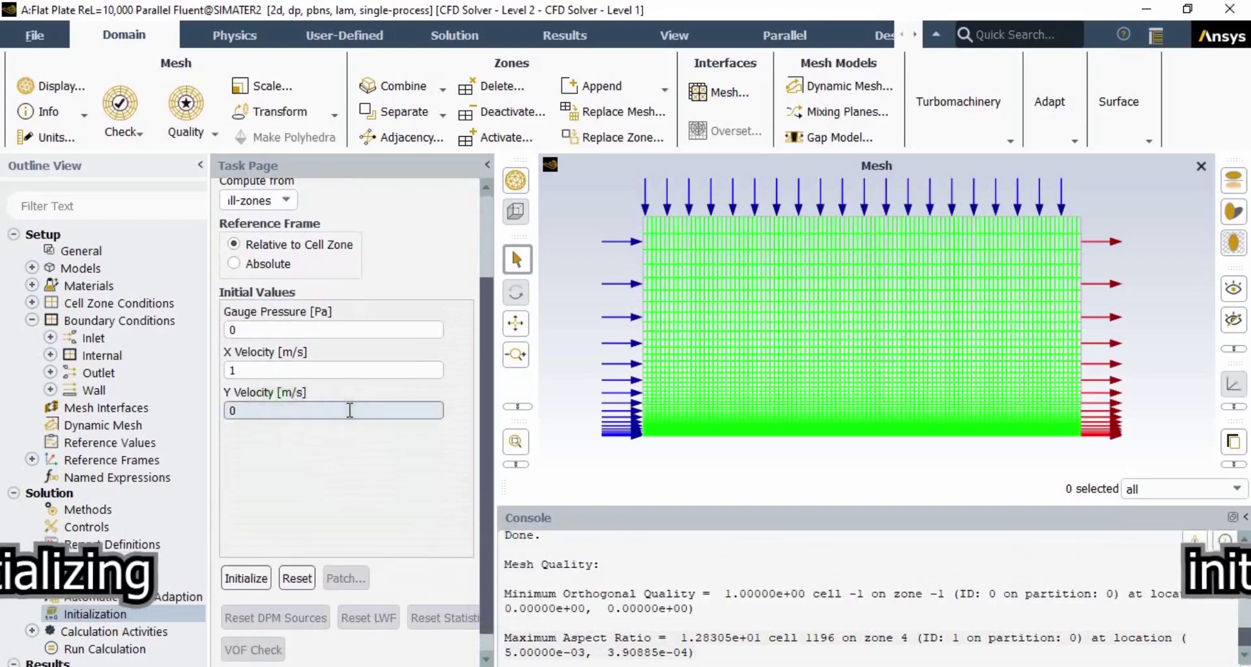
{"action": "left_click", "coordinate": [338, 433]}
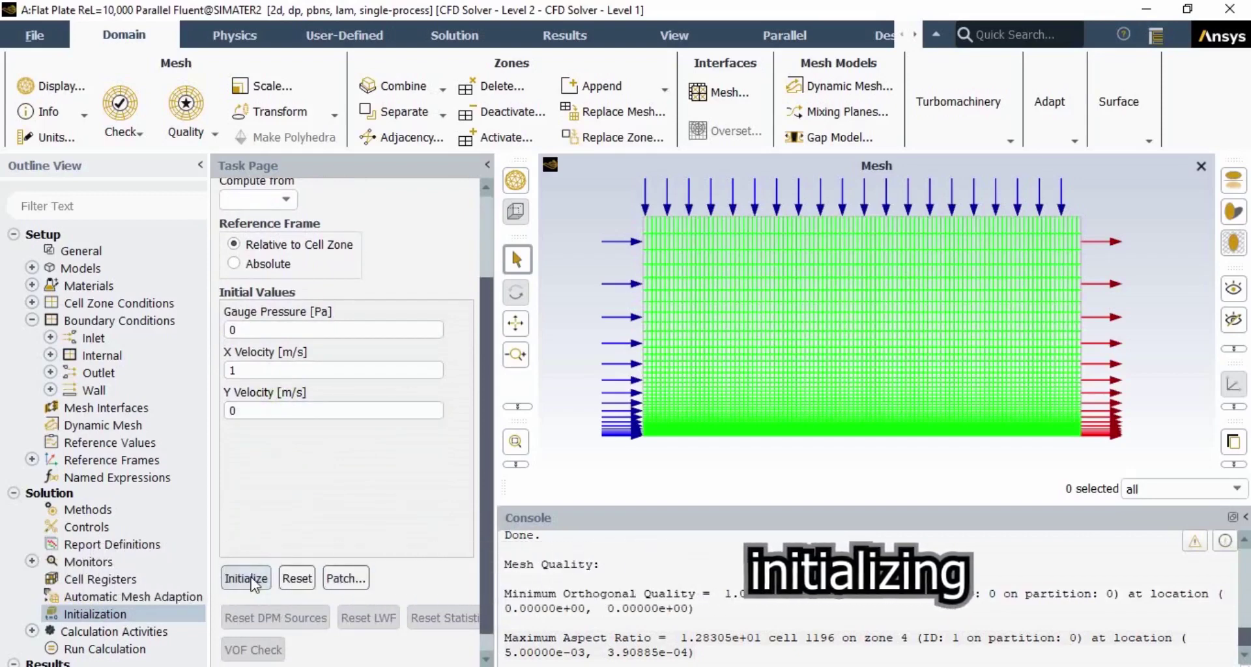
{"action": "left_click", "coordinate": [251, 580]}
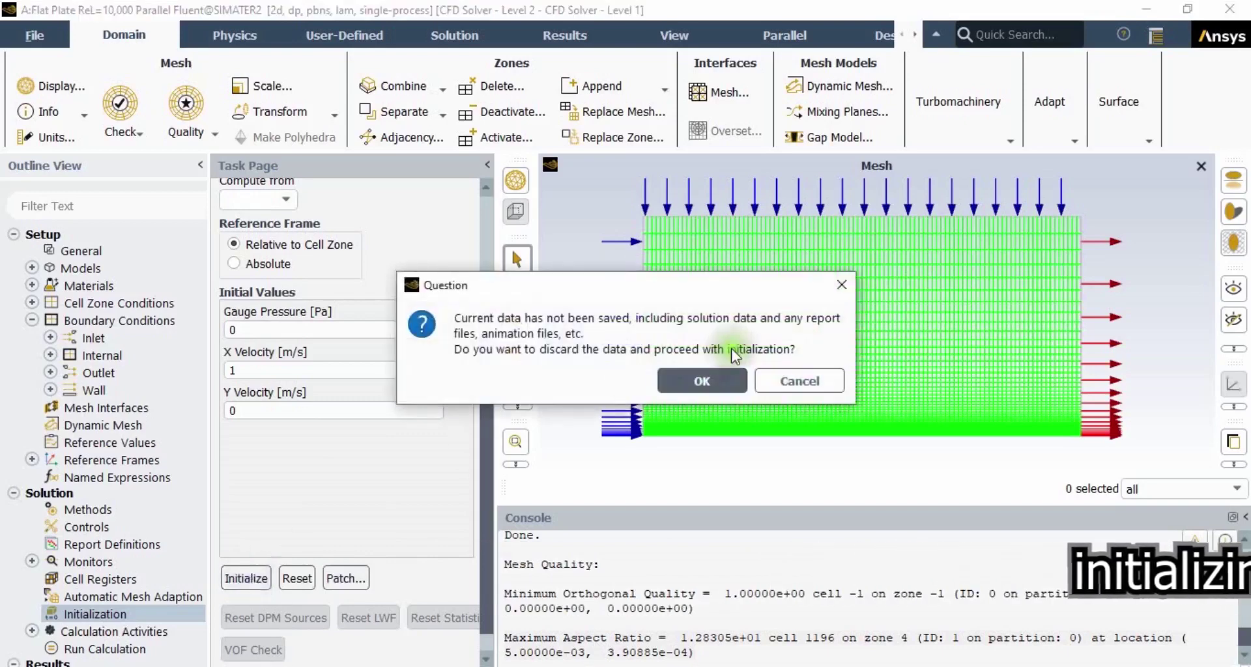
{"action": "left_click", "coordinate": [710, 378]}
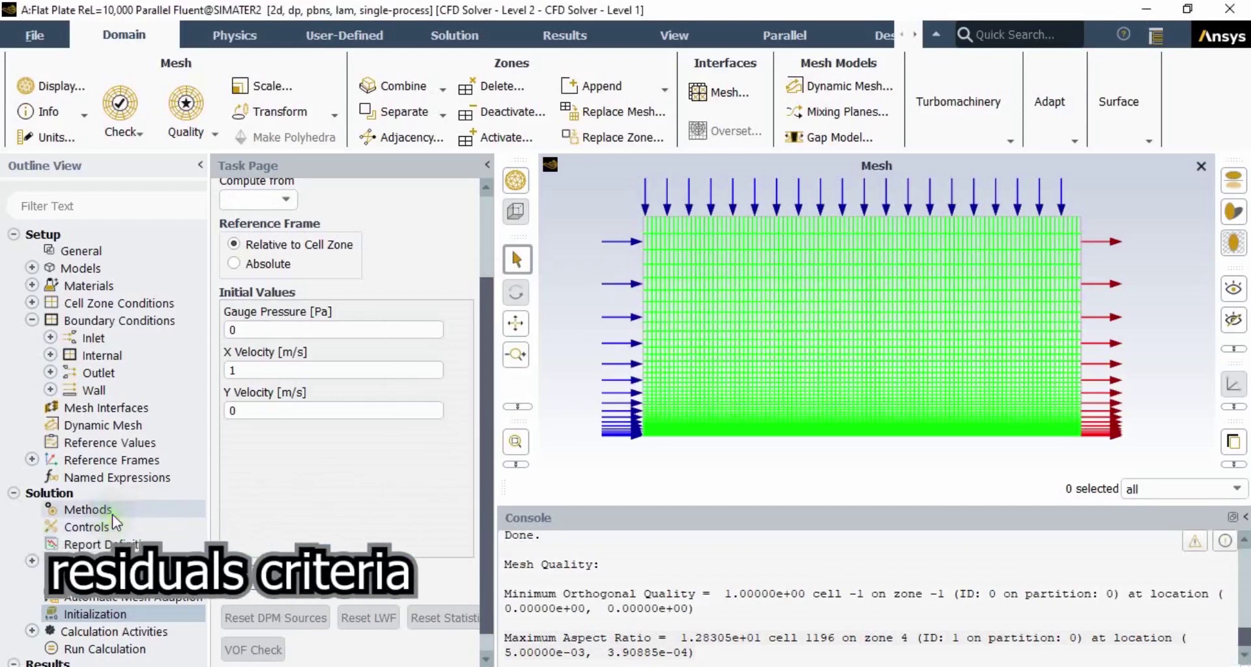
Open the residual monitor settings and set the absolute convergence criterion for continuity to 1e-6
{"action": "left_click", "coordinate": [30, 562]}
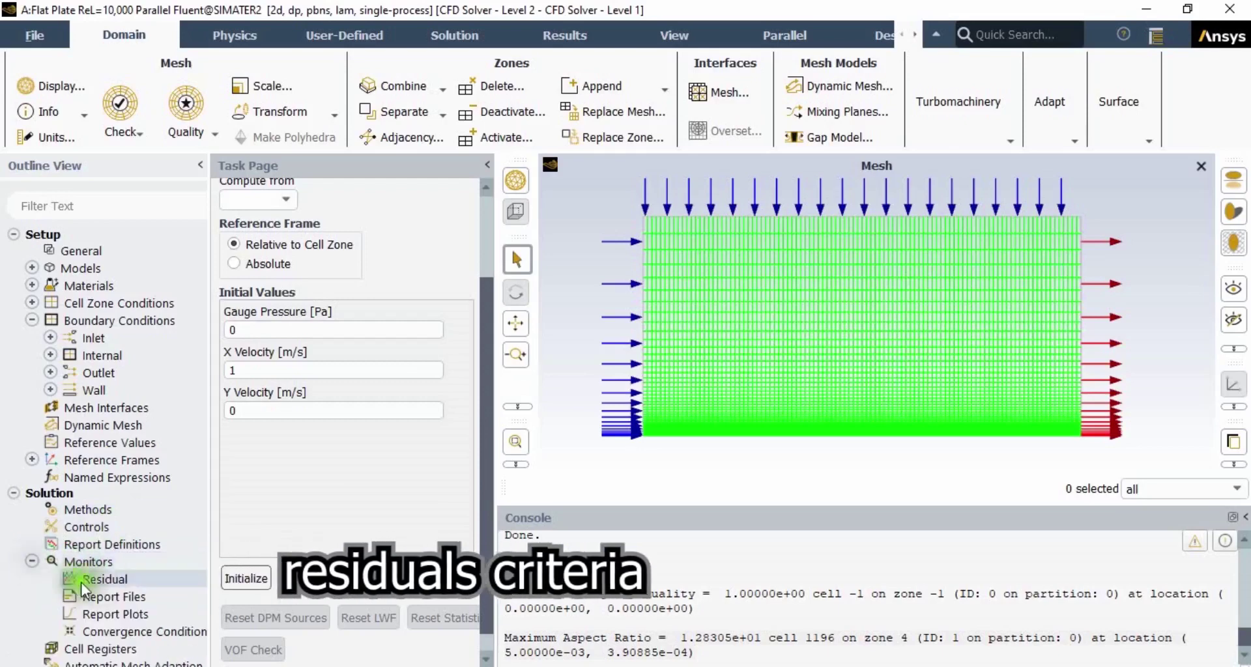
{"action": "double_click", "coordinate": [120, 581]}
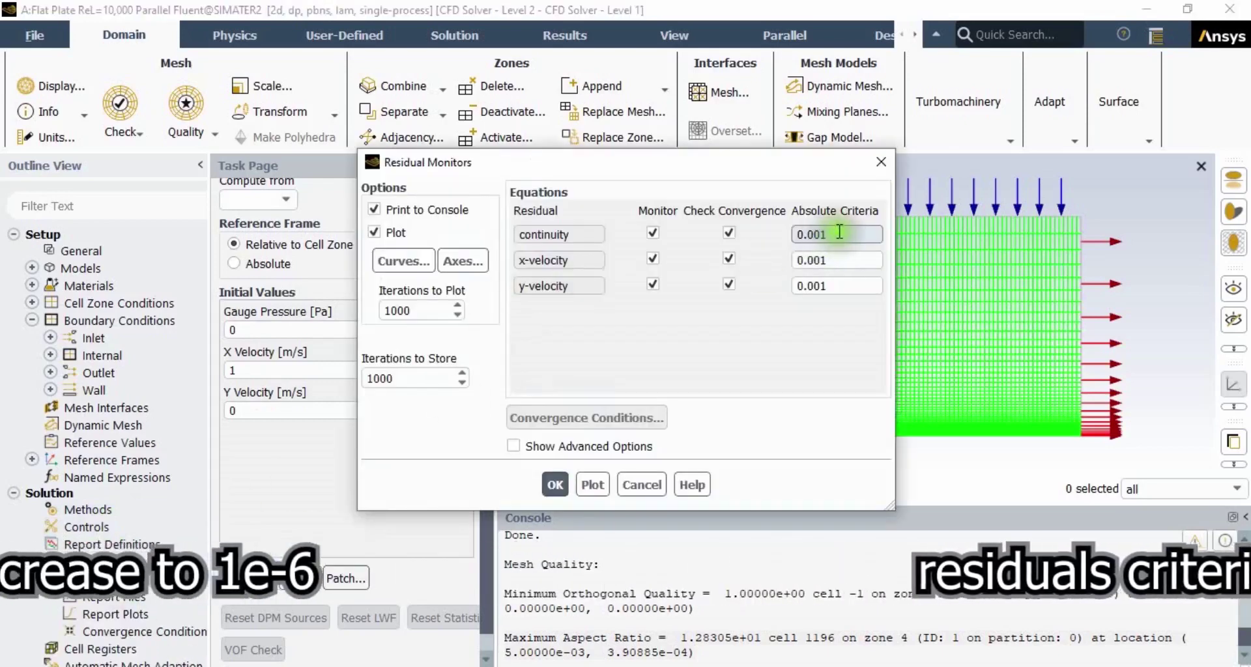
{"action": "left_click_drag", "start_coordinate": [841, 235], "coordinate": [759, 231]}
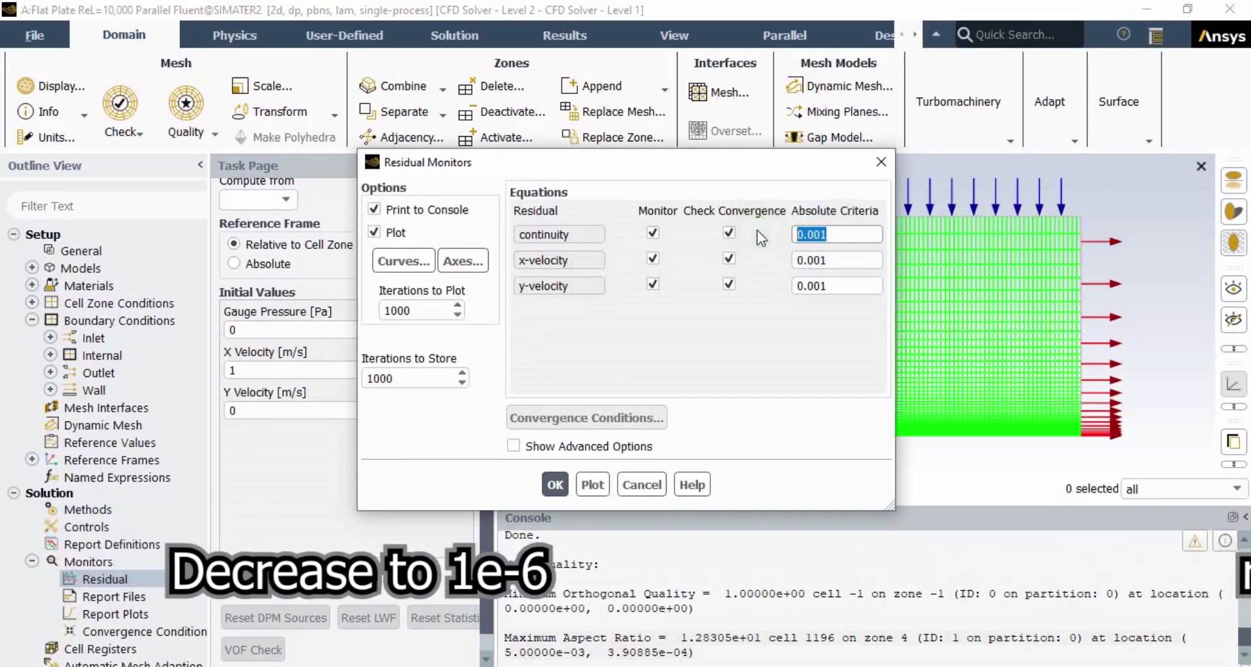
{"action": "type", "text": "1e"}
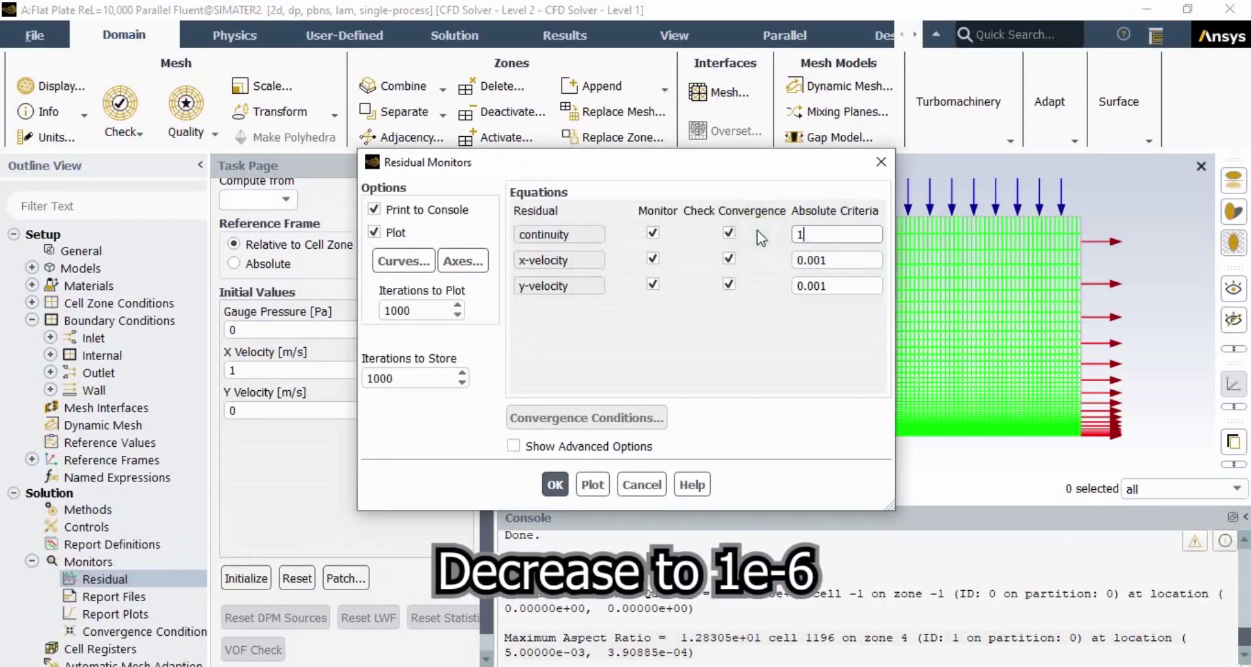
{"action": "type", "text": "-6"}
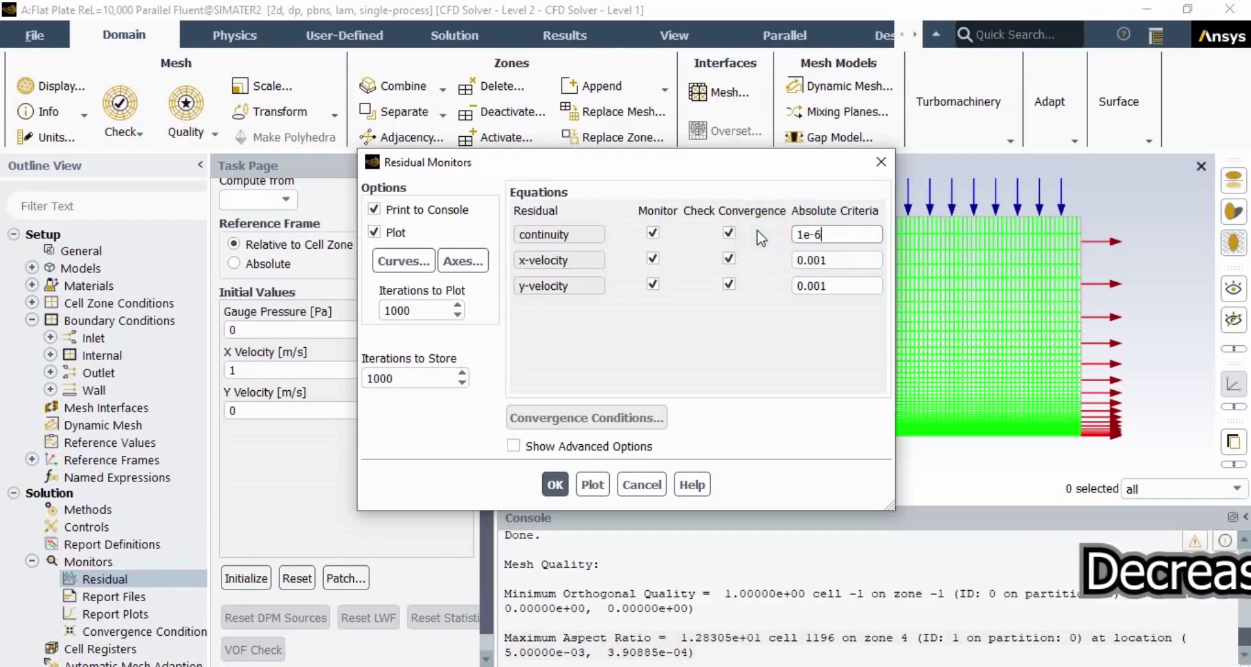
Set the absolute criteria of the x-velocity and y-velocity residuals to 1e-6 and accept the residual monitor settings
{"action": "left_click", "coordinate": [814, 233]}
{"action": "left_click", "coordinate": [726, 232]}
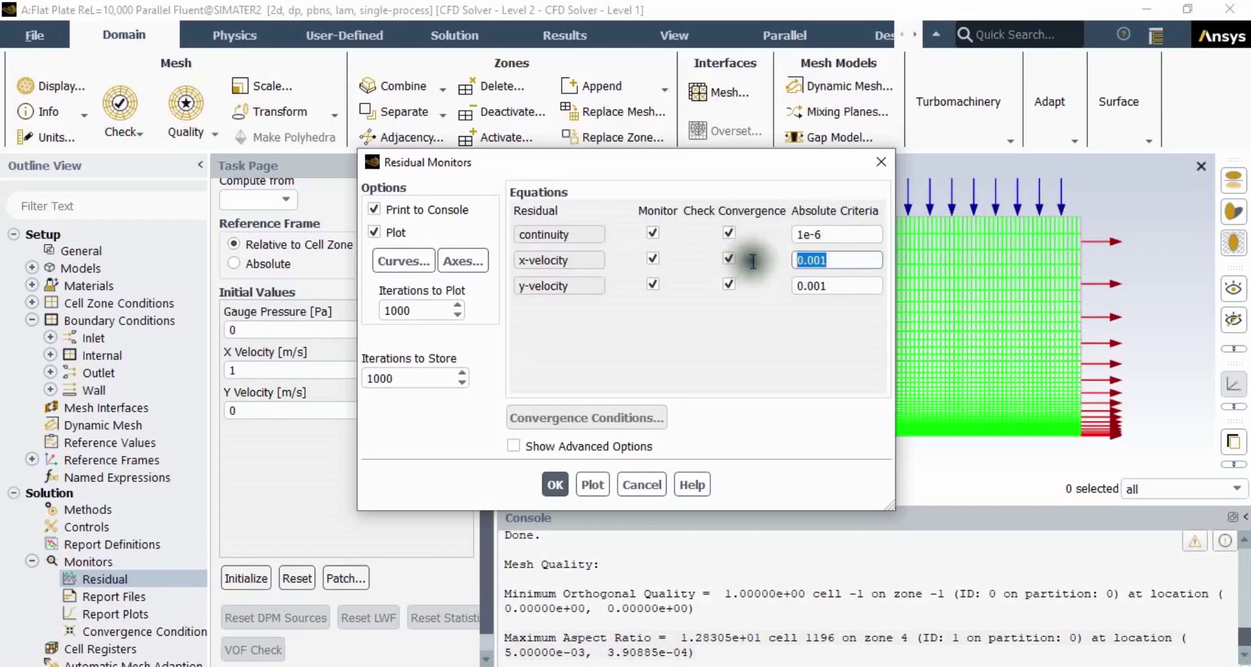
{"action": "type", "text": "1e-6"}
{"action": "key", "text": "Tab"}
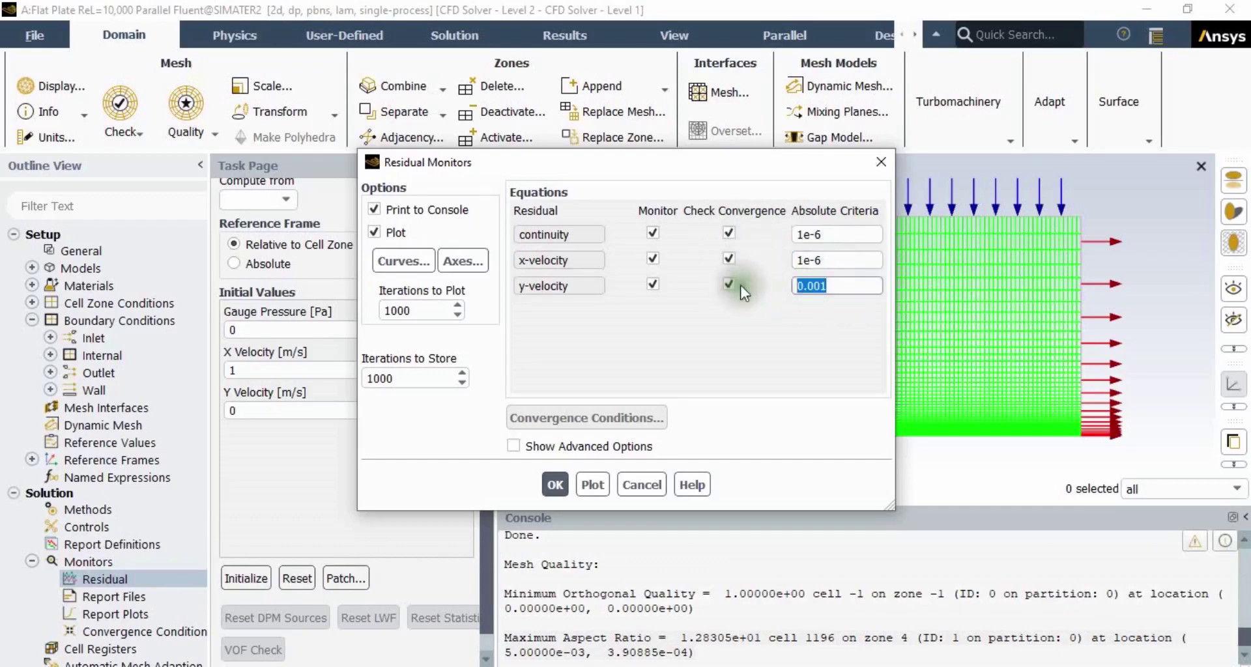
{"action": "left_click", "coordinate": [728, 285]}
{"action": "type", "text": "1e-6"}
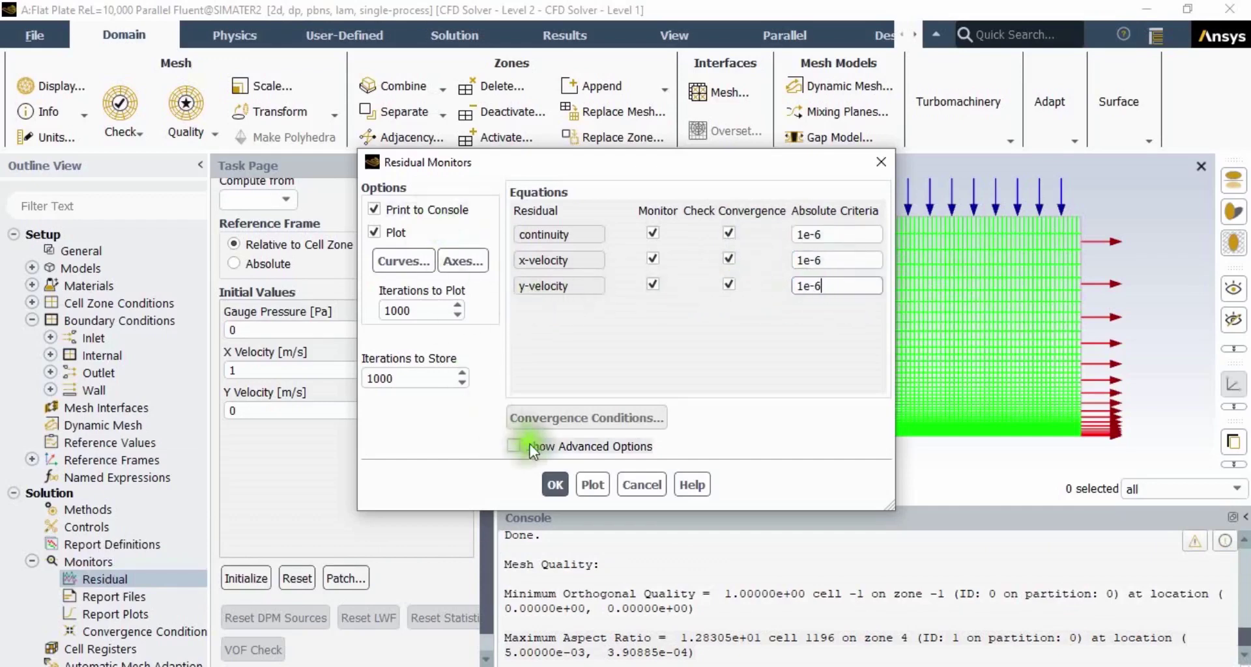
{"action": "left_click", "coordinate": [555, 485]}
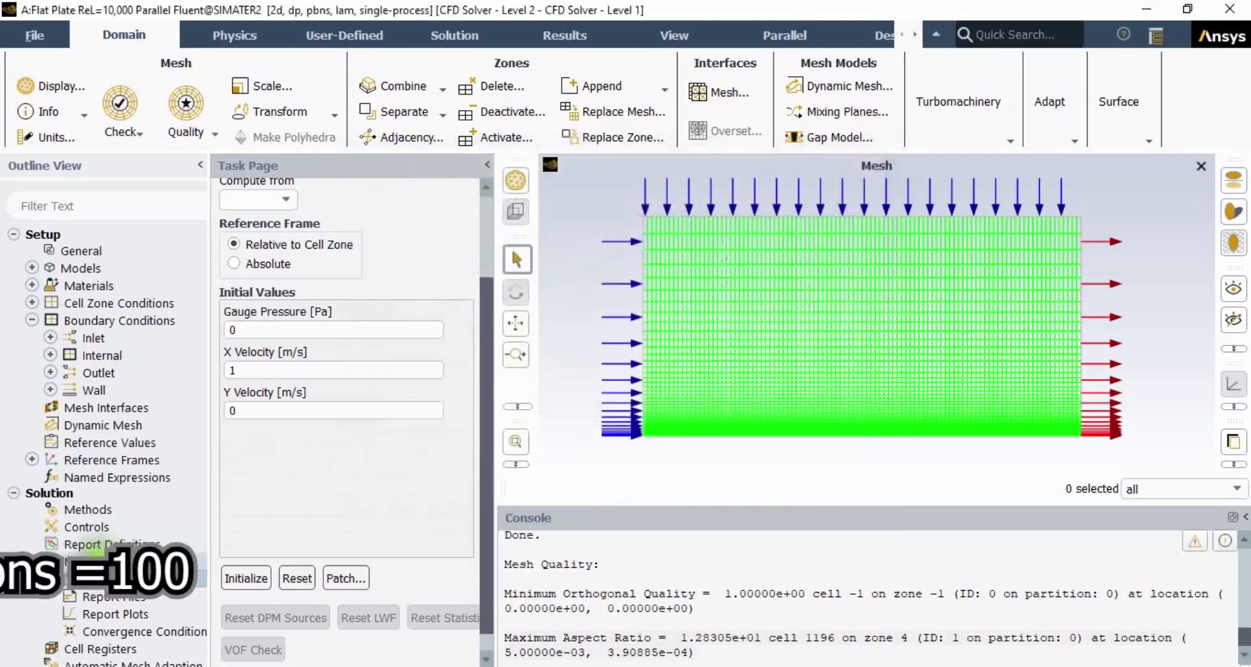
Set the number of iterations to 100 and run the calculation until it completes
{"action": "scroll", "coordinate": [483, 464], "scroll_direction": "down", "scroll_amount": 1}
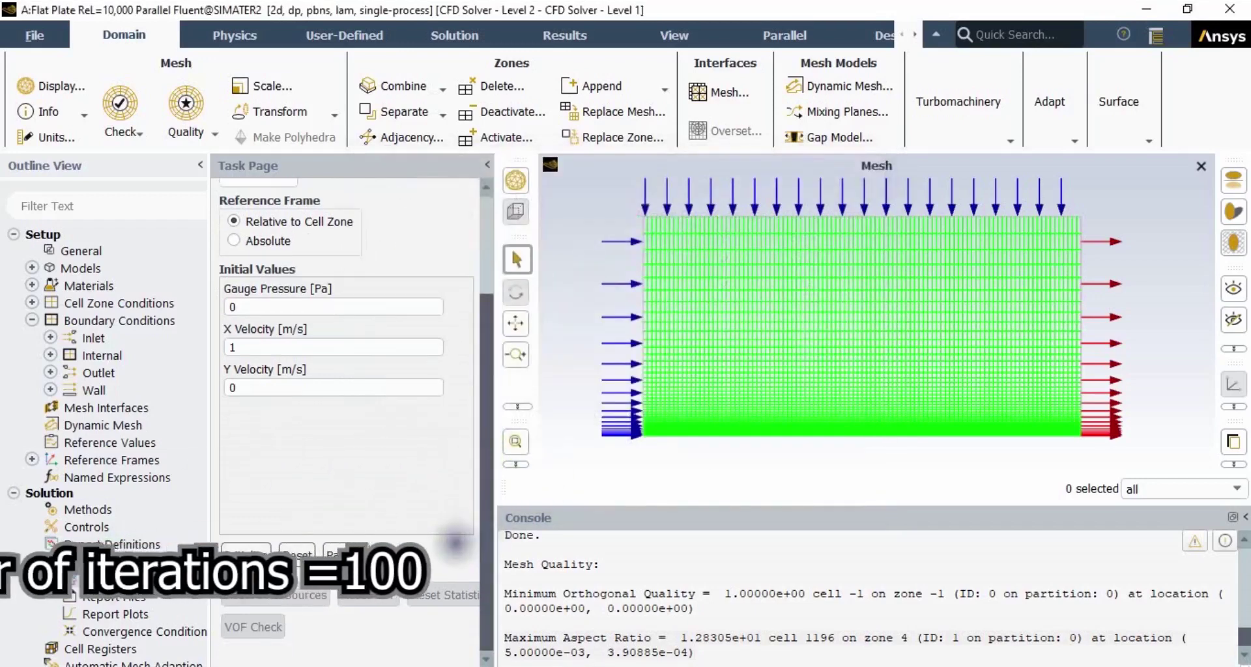
{"action": "left_click", "coordinate": [14, 493]}
{"action": "left_click", "coordinate": [13, 493]}
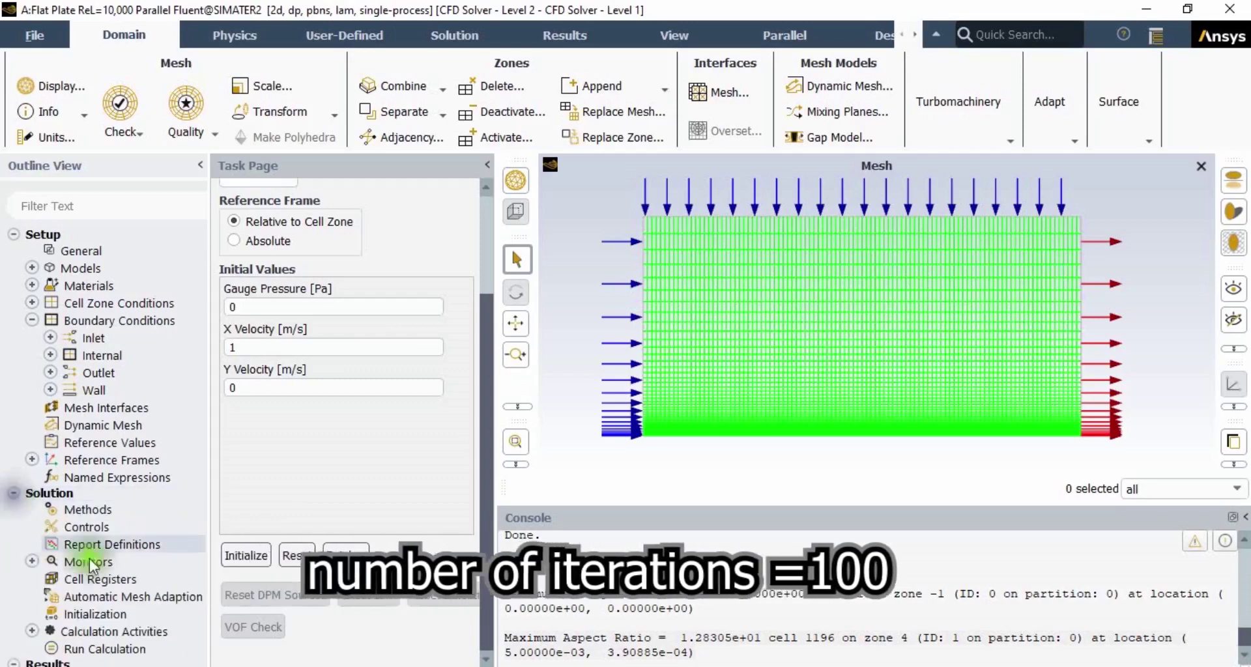
{"action": "left_click", "coordinate": [129, 649]}
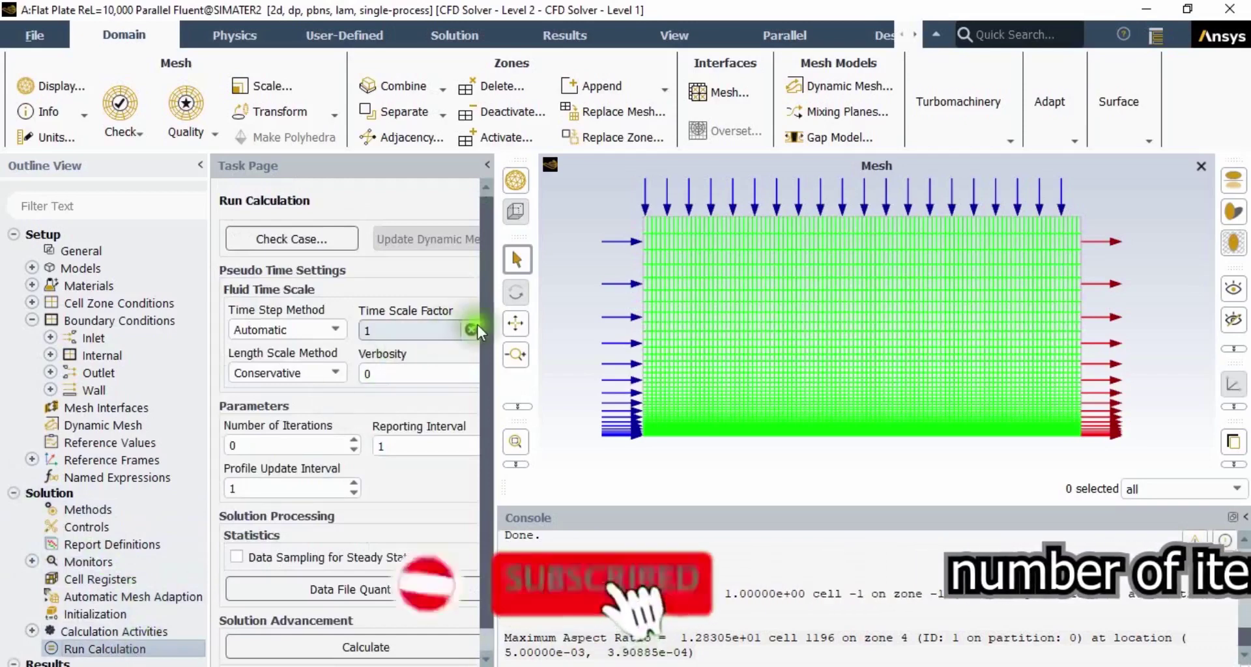
{"action": "scroll", "coordinate": [487, 330], "scroll_direction": "down", "scroll_amount": 1}
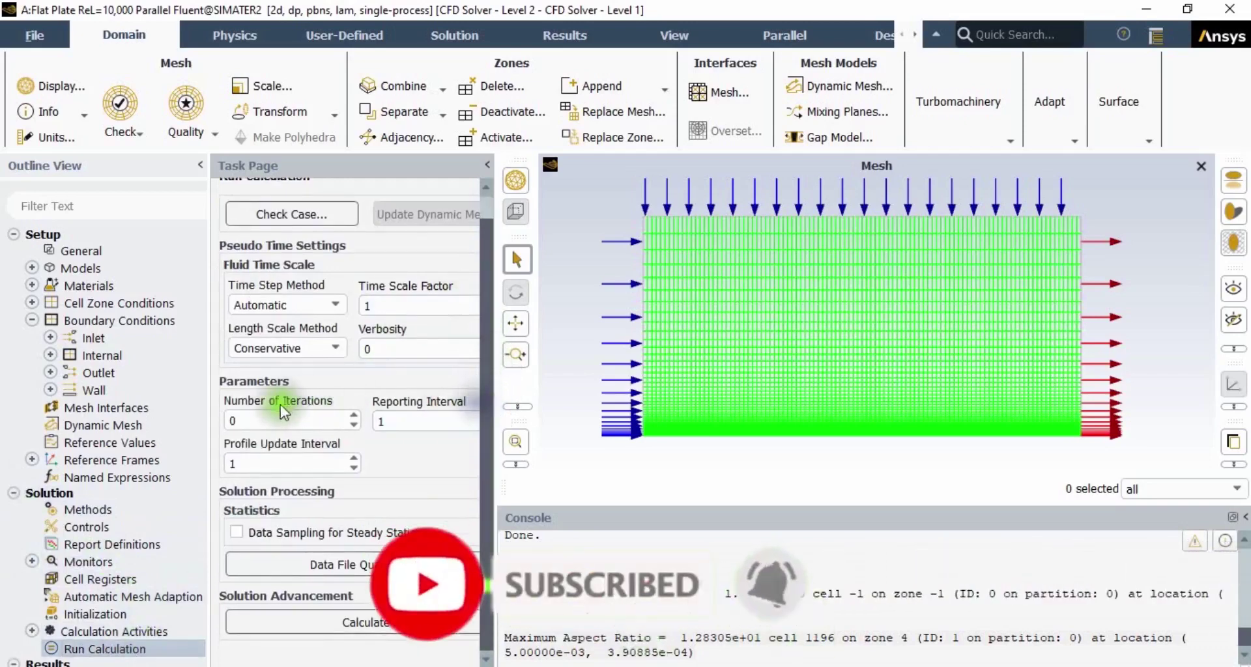
{"action": "double_click", "coordinate": [258, 421]}
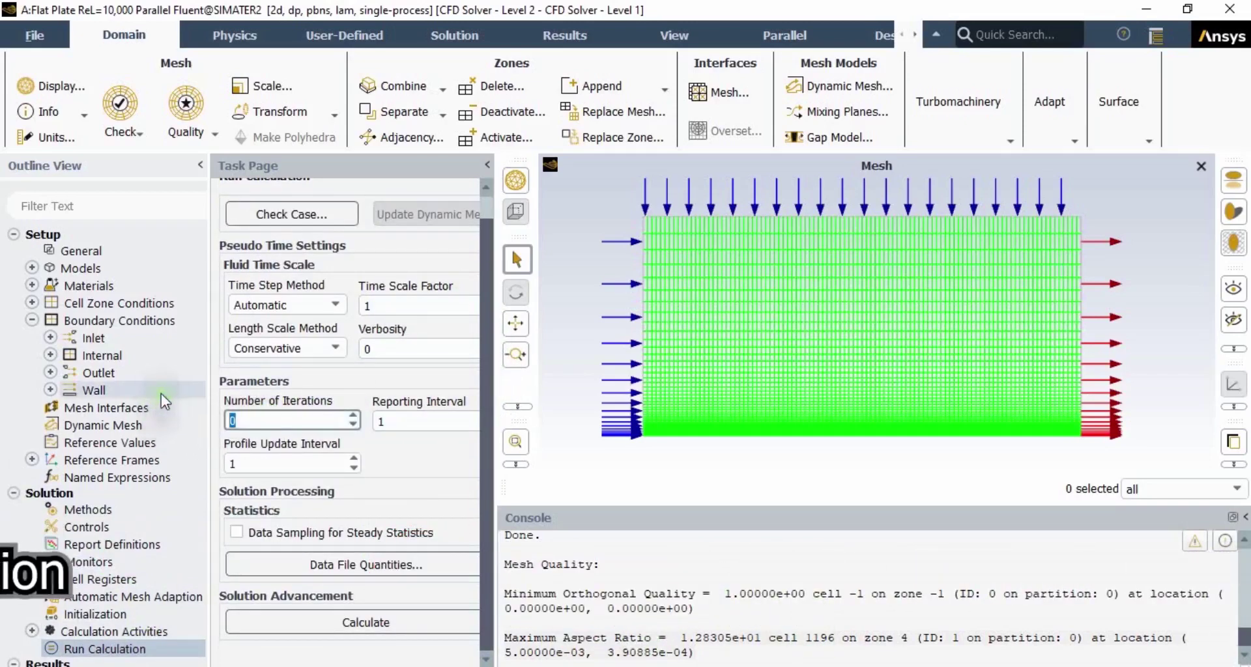
{"action": "type", "text": "100"}
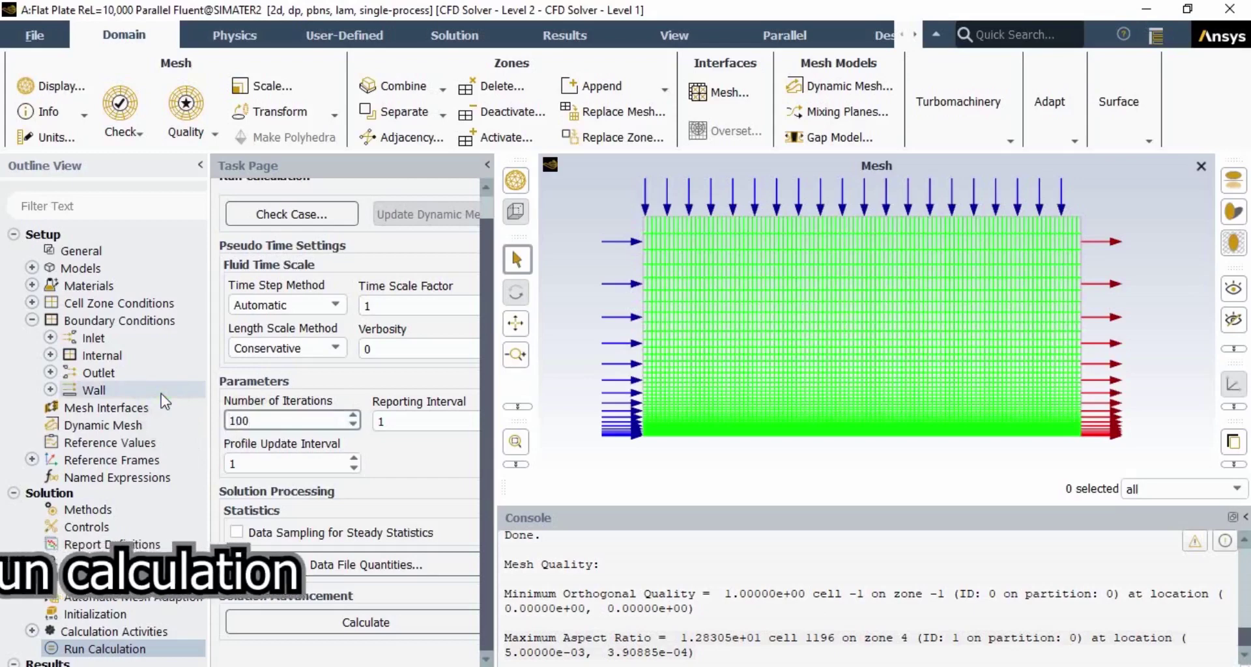
{"action": "left_click", "coordinate": [359, 623]}
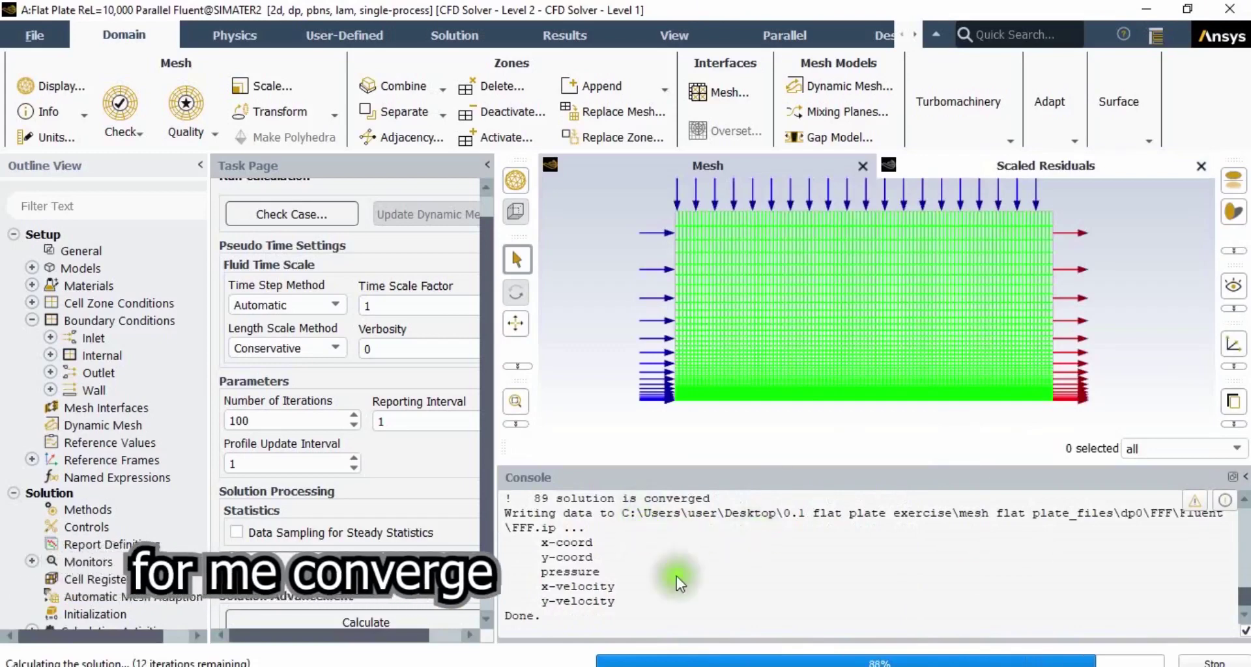
{"action": "left_click", "coordinate": [663, 514]}
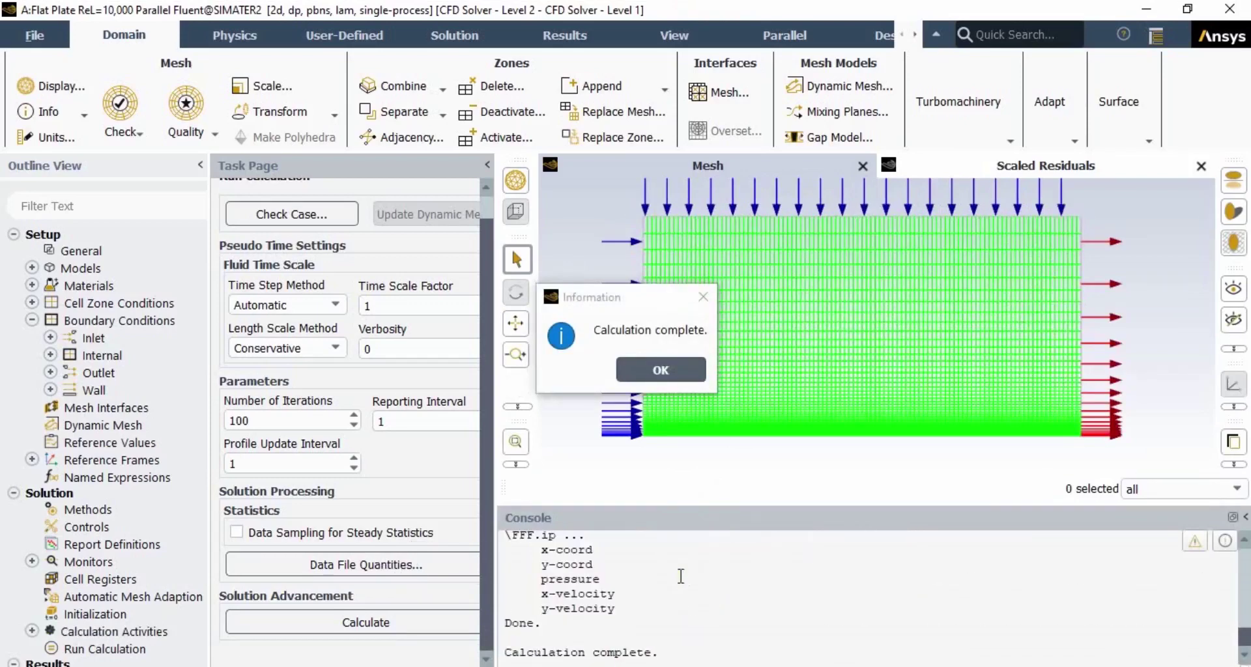
Examine the last iterations in the console for solution convergence and dismiss the calculation notice
{"action": "scroll", "coordinate": [681, 576], "scroll_direction": "up", "scroll_amount": 2}
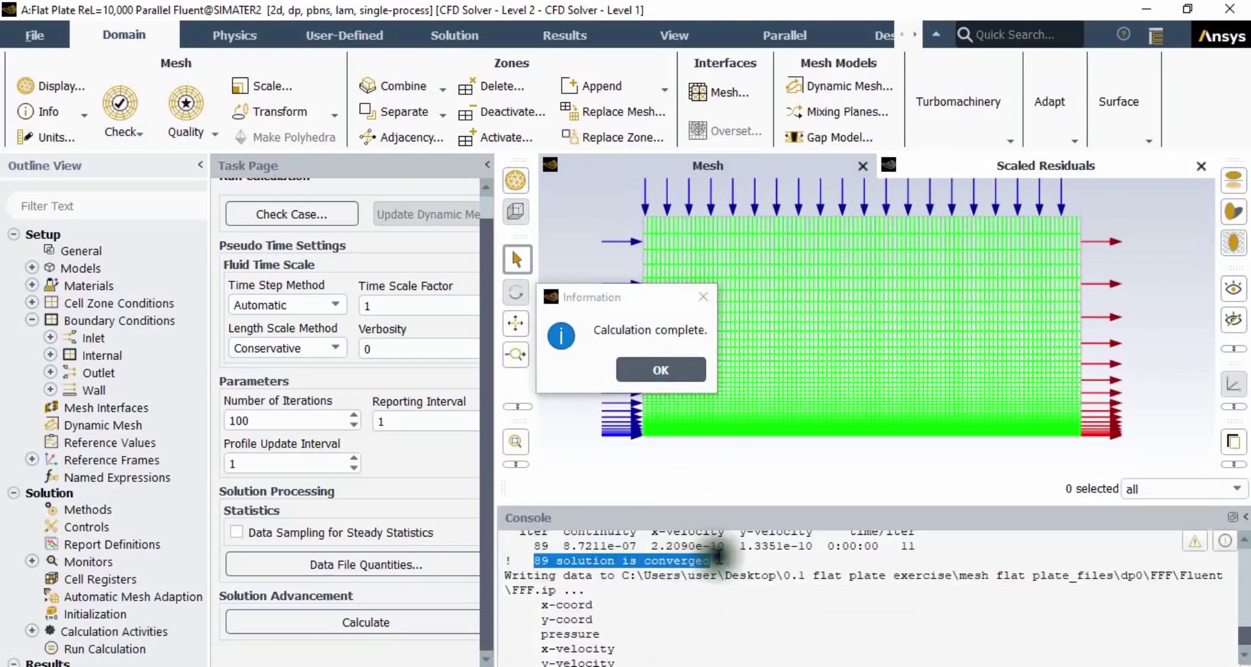
{"action": "left_click", "coordinate": [672, 367]}
{"action": "scroll", "coordinate": [652, 586], "scroll_direction": "down", "scroll_amount": 2}
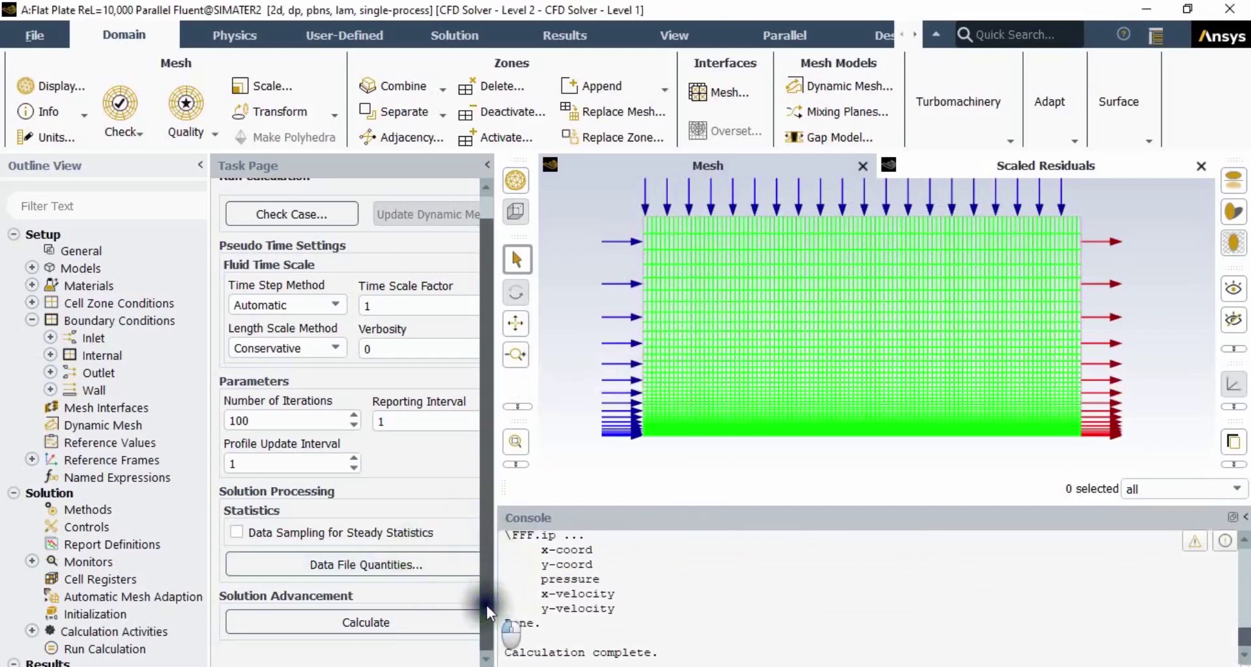
{"action": "scroll", "coordinate": [867, 596], "scroll_direction": "up", "scroll_amount": 3}
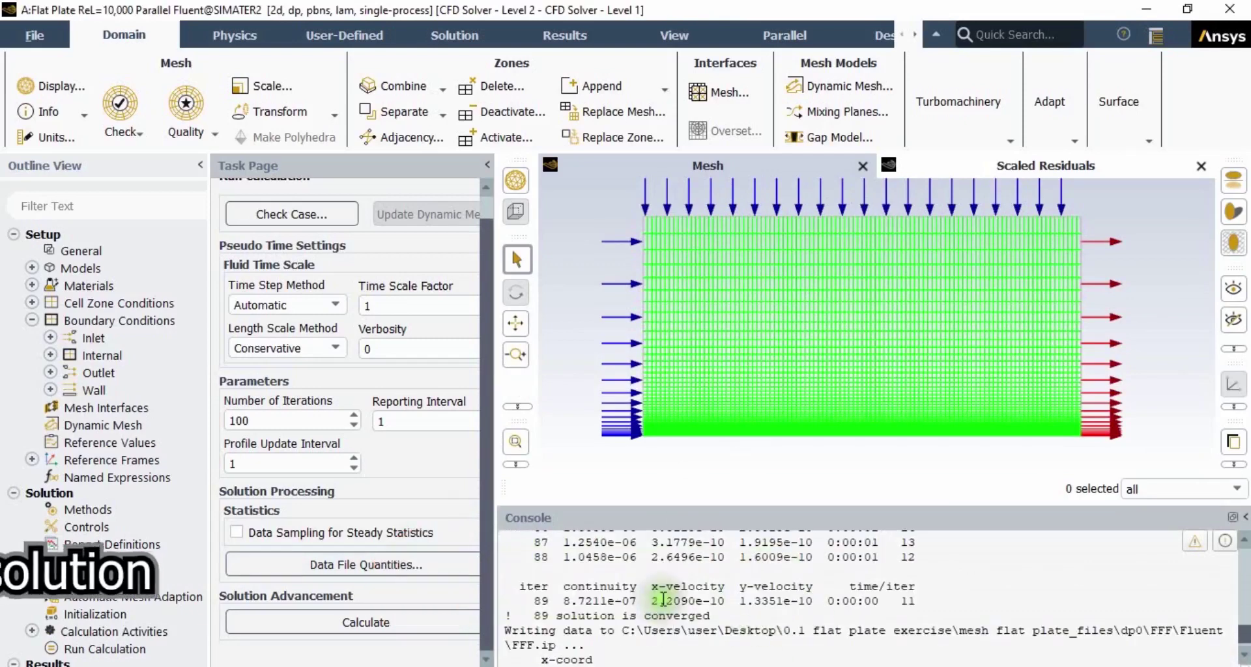
{"action": "scroll", "coordinate": [663, 598], "scroll_direction": "down", "scroll_amount": 2}
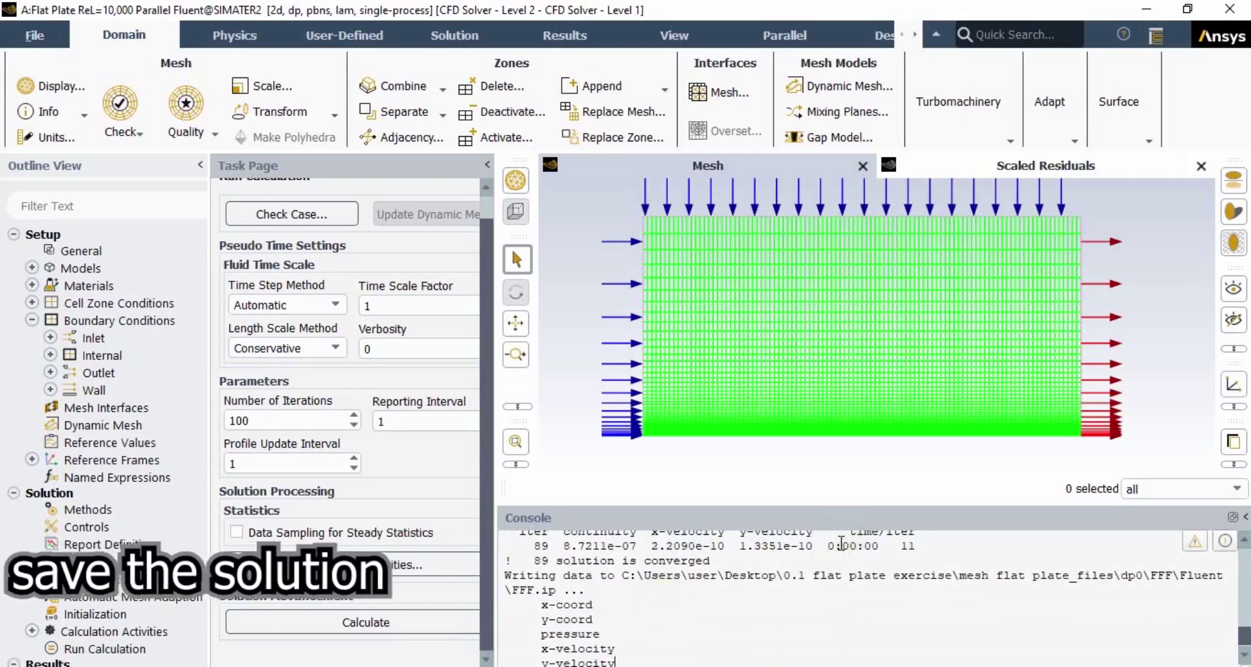
Save the project with the solved flat plate case and data, and repeat the save once
{"action": "mouse_move", "coordinate": [838, 664]}
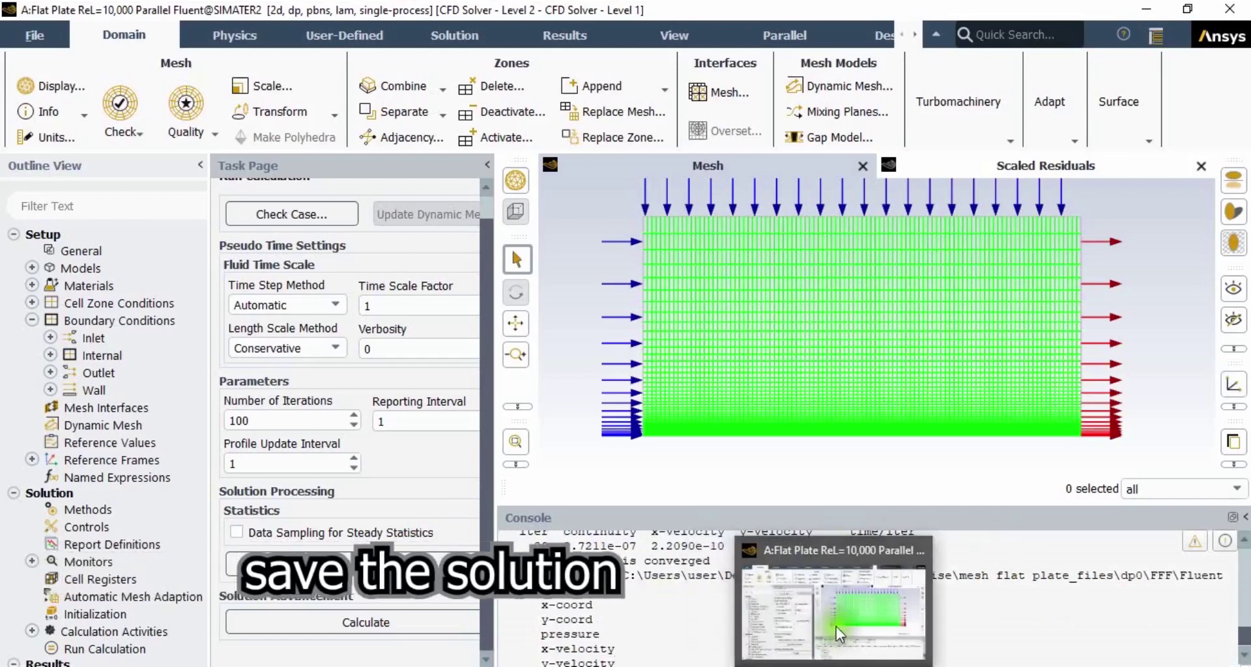
{"action": "left_click", "coordinate": [34, 30]}
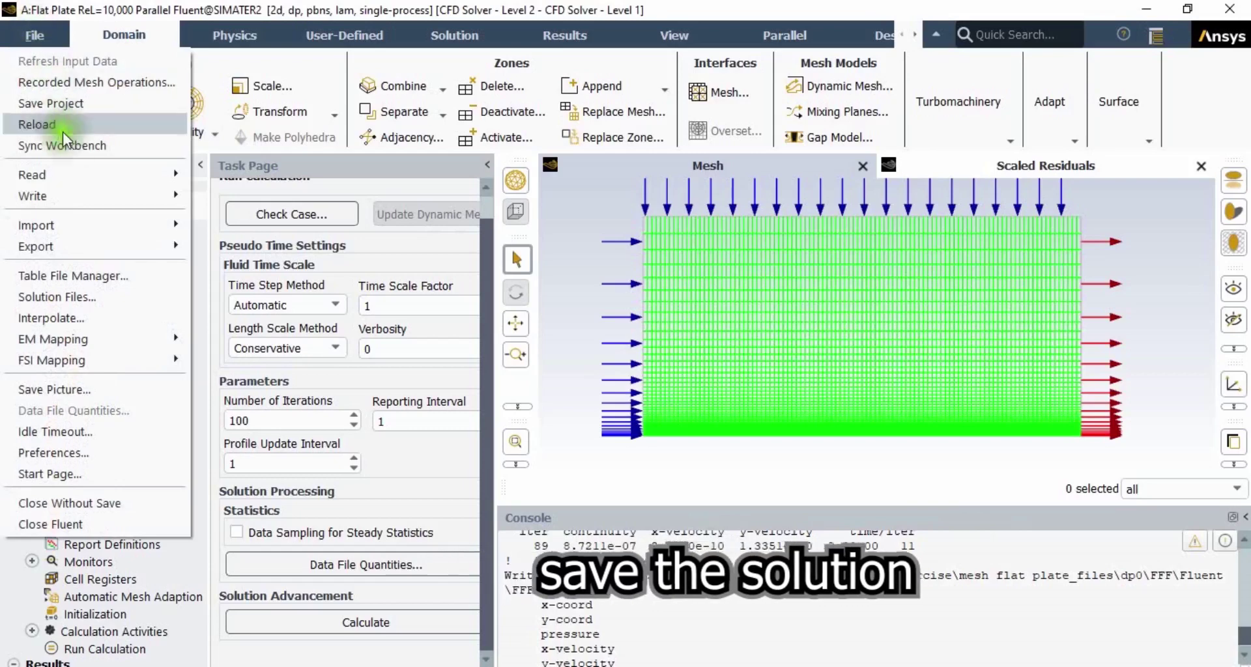
{"action": "left_click", "coordinate": [127, 103]}
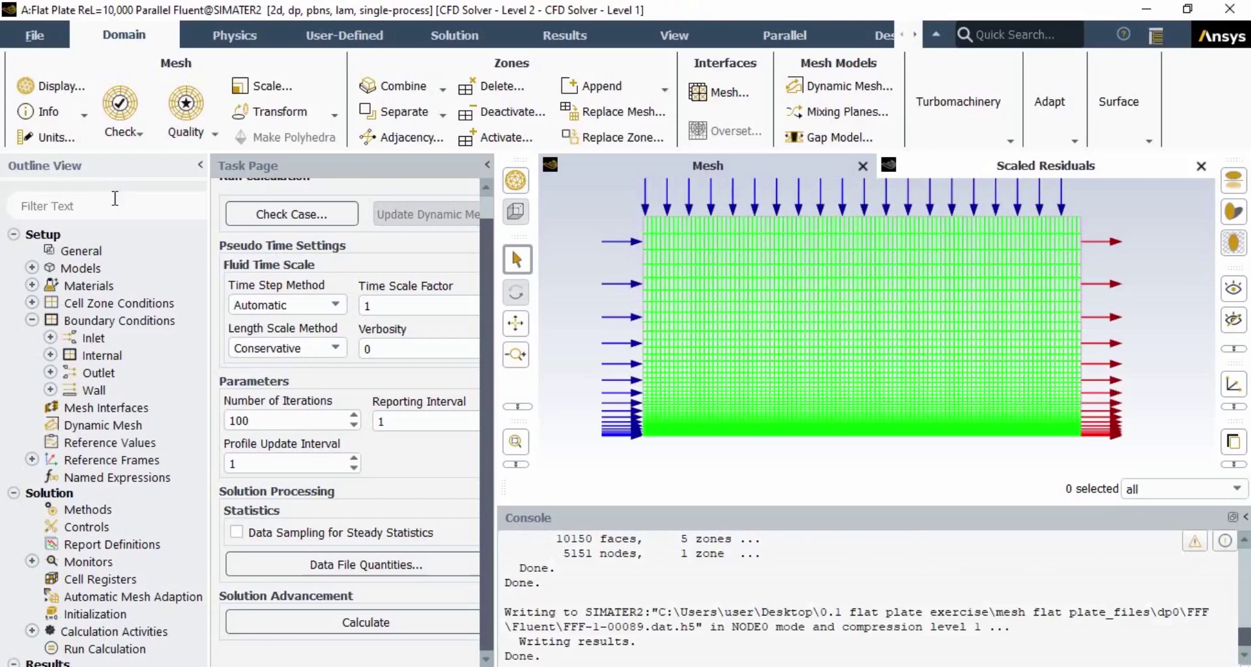
{"action": "left_click", "coordinate": [51, 40]}
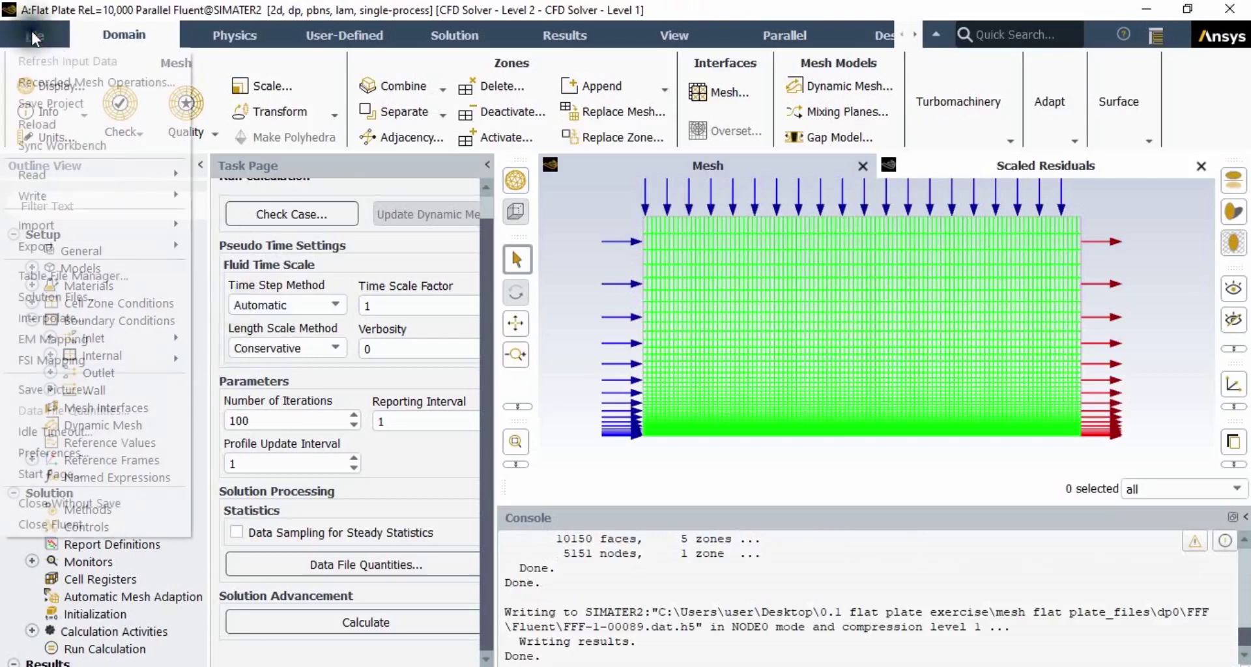
{"action": "left_click", "coordinate": [97, 101]}
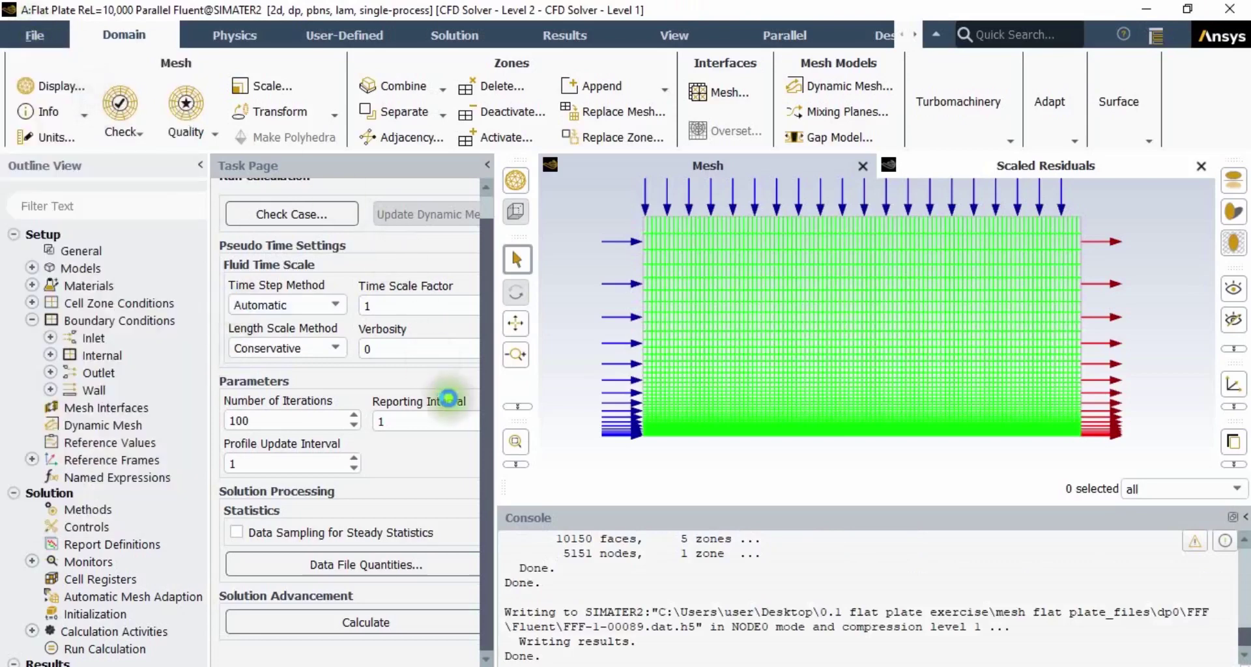